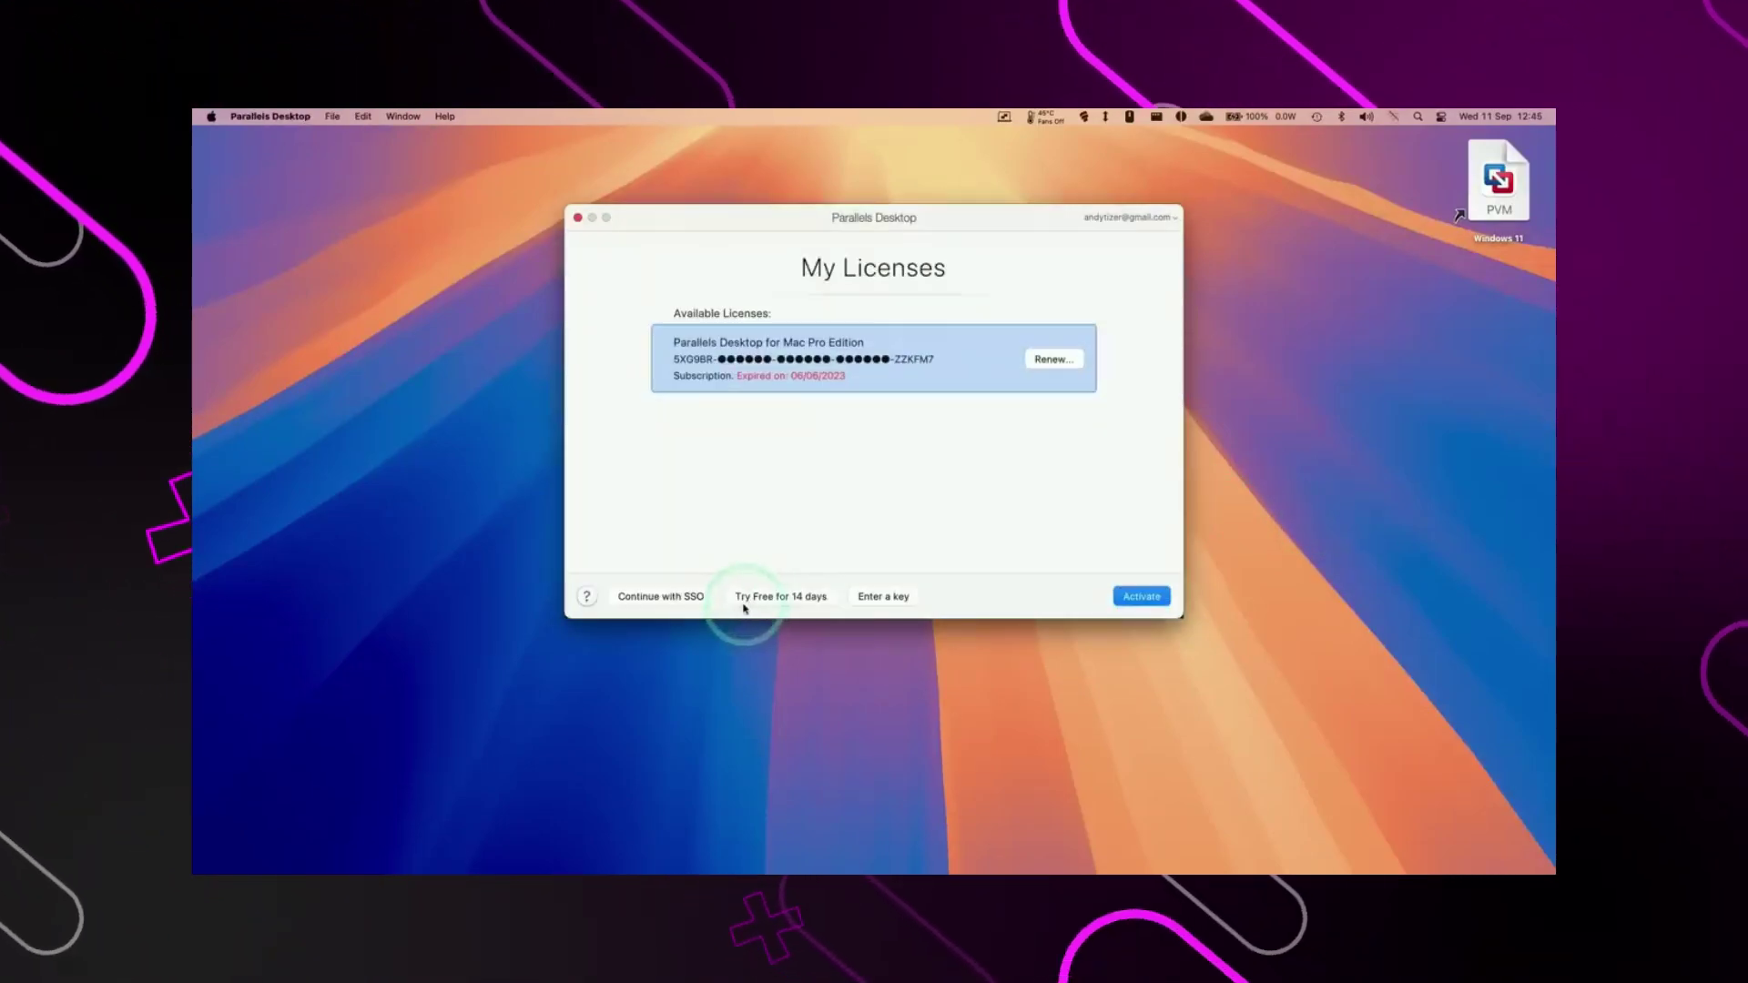
# - Start the 14-day free Parallels Desktop trial from the My Licenses dialog
pyautogui.click(772, 602)
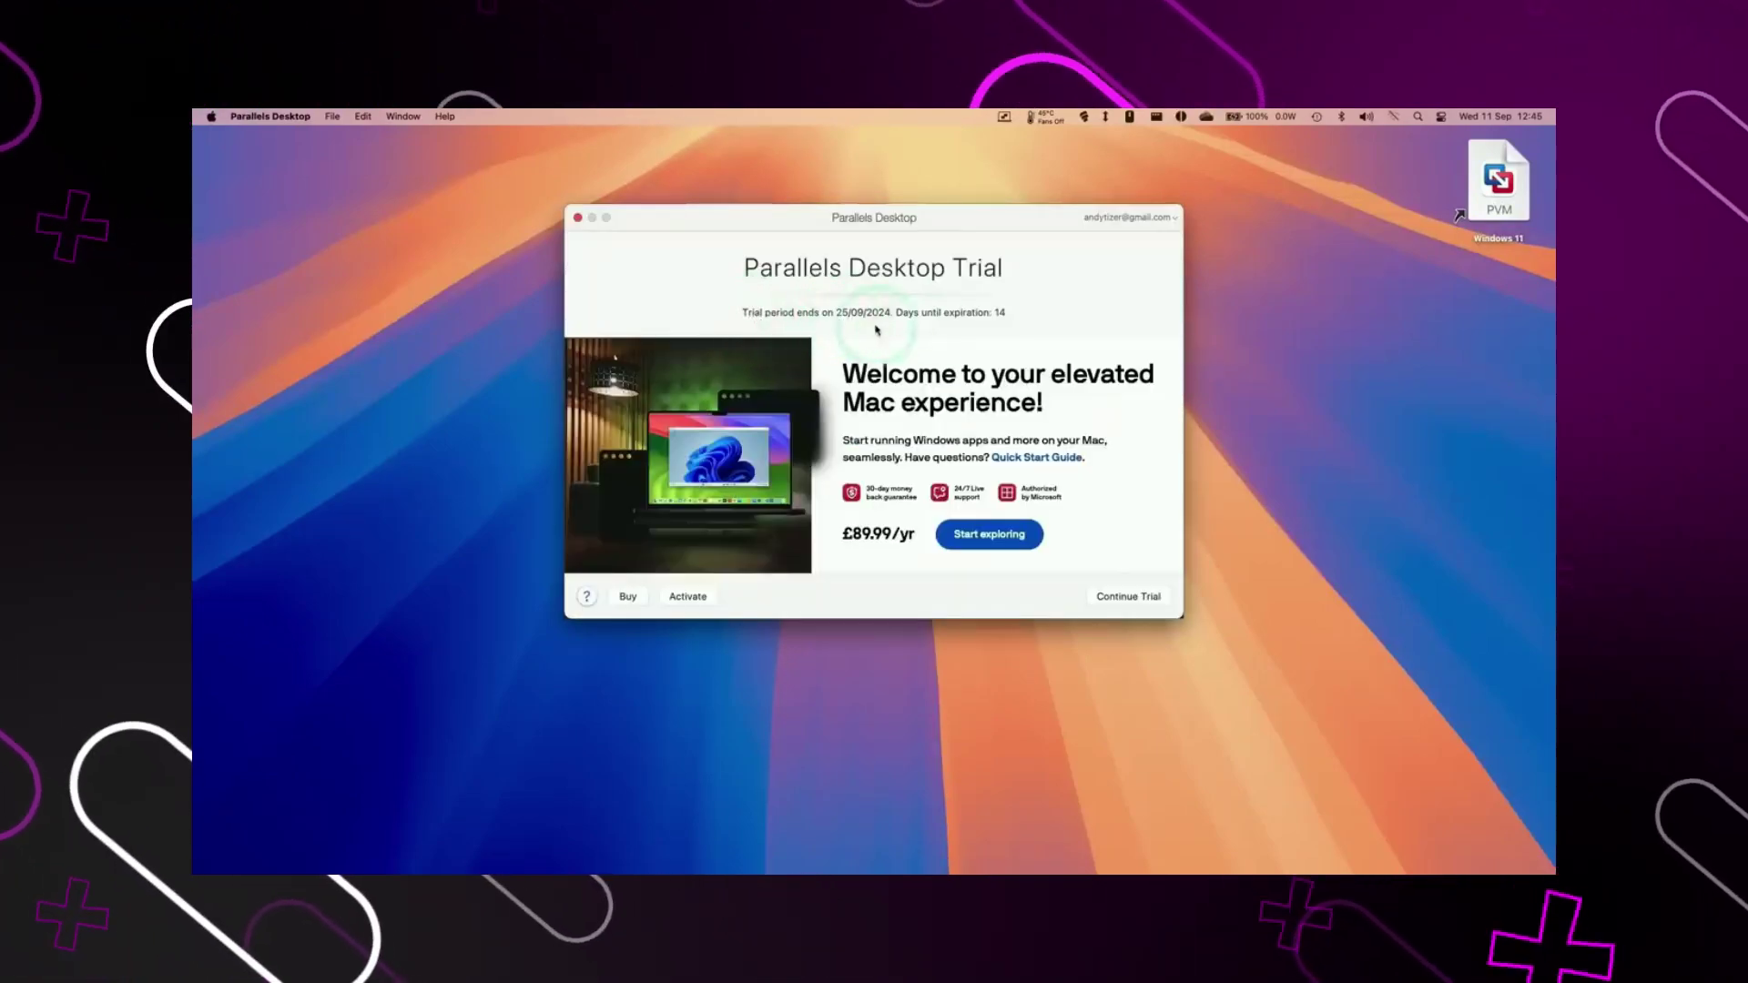
# - Continue the trial, allow iCloud Drive and local-network access, and dismiss the installation-complete notice
pyautogui.click(1138, 605)
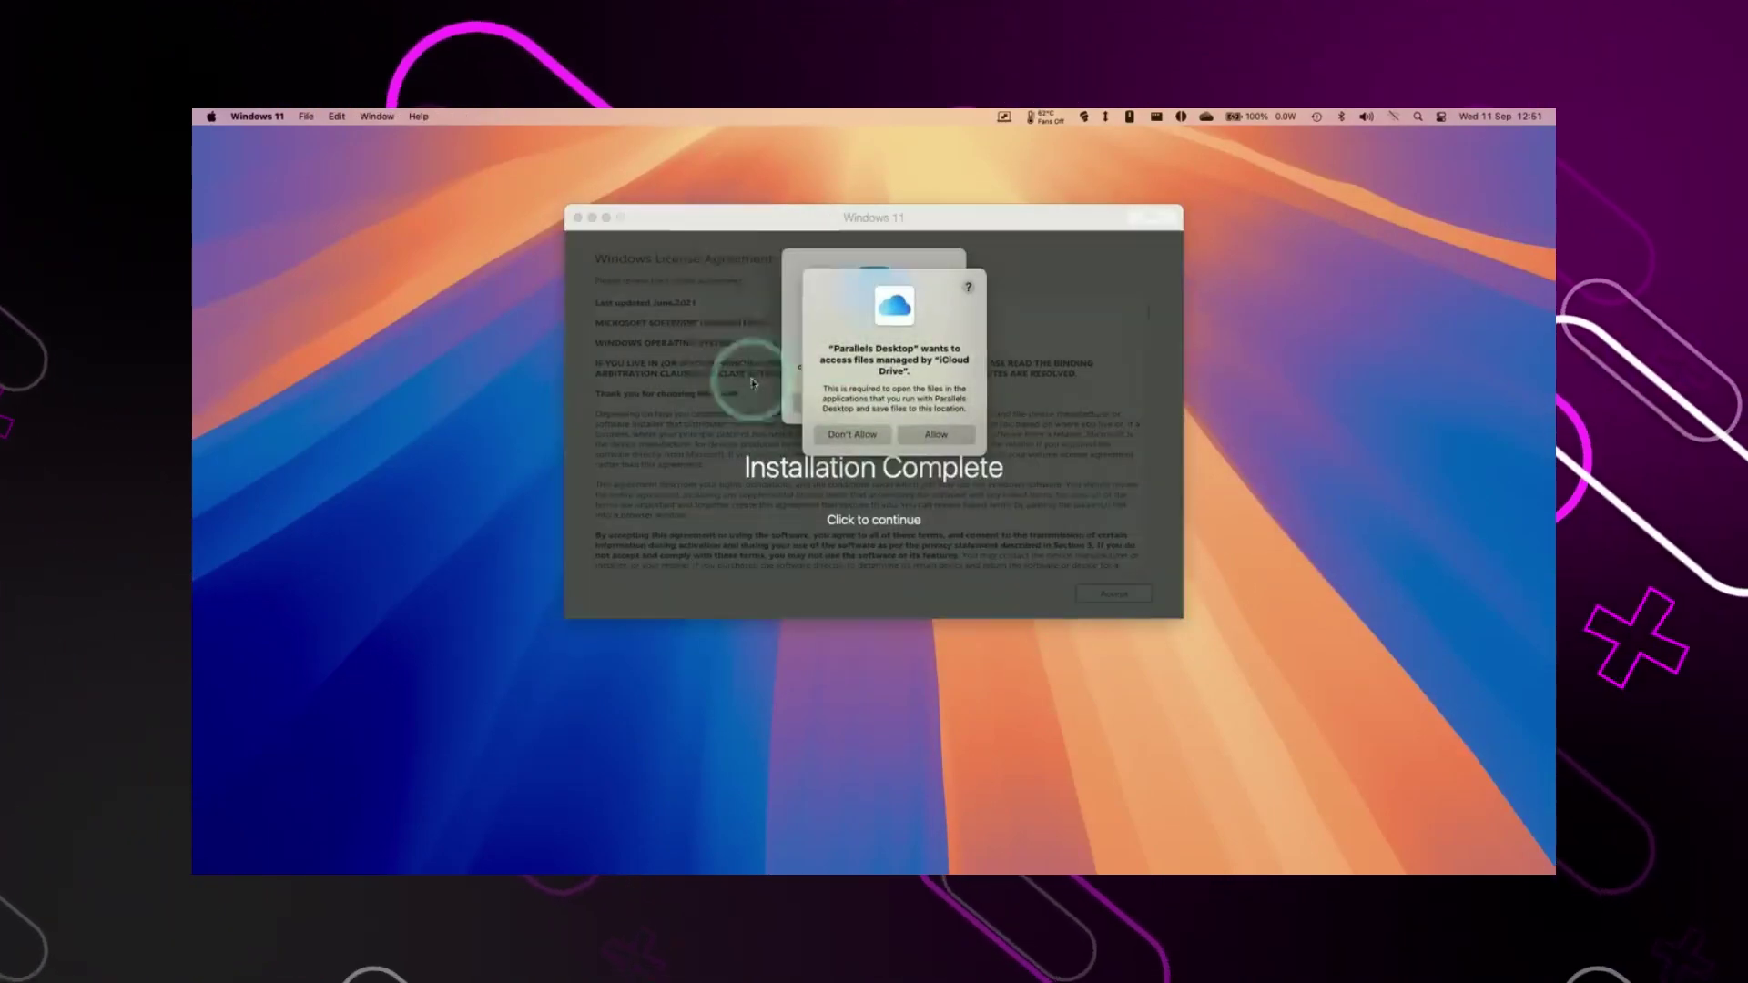
pyautogui.click(930, 436)
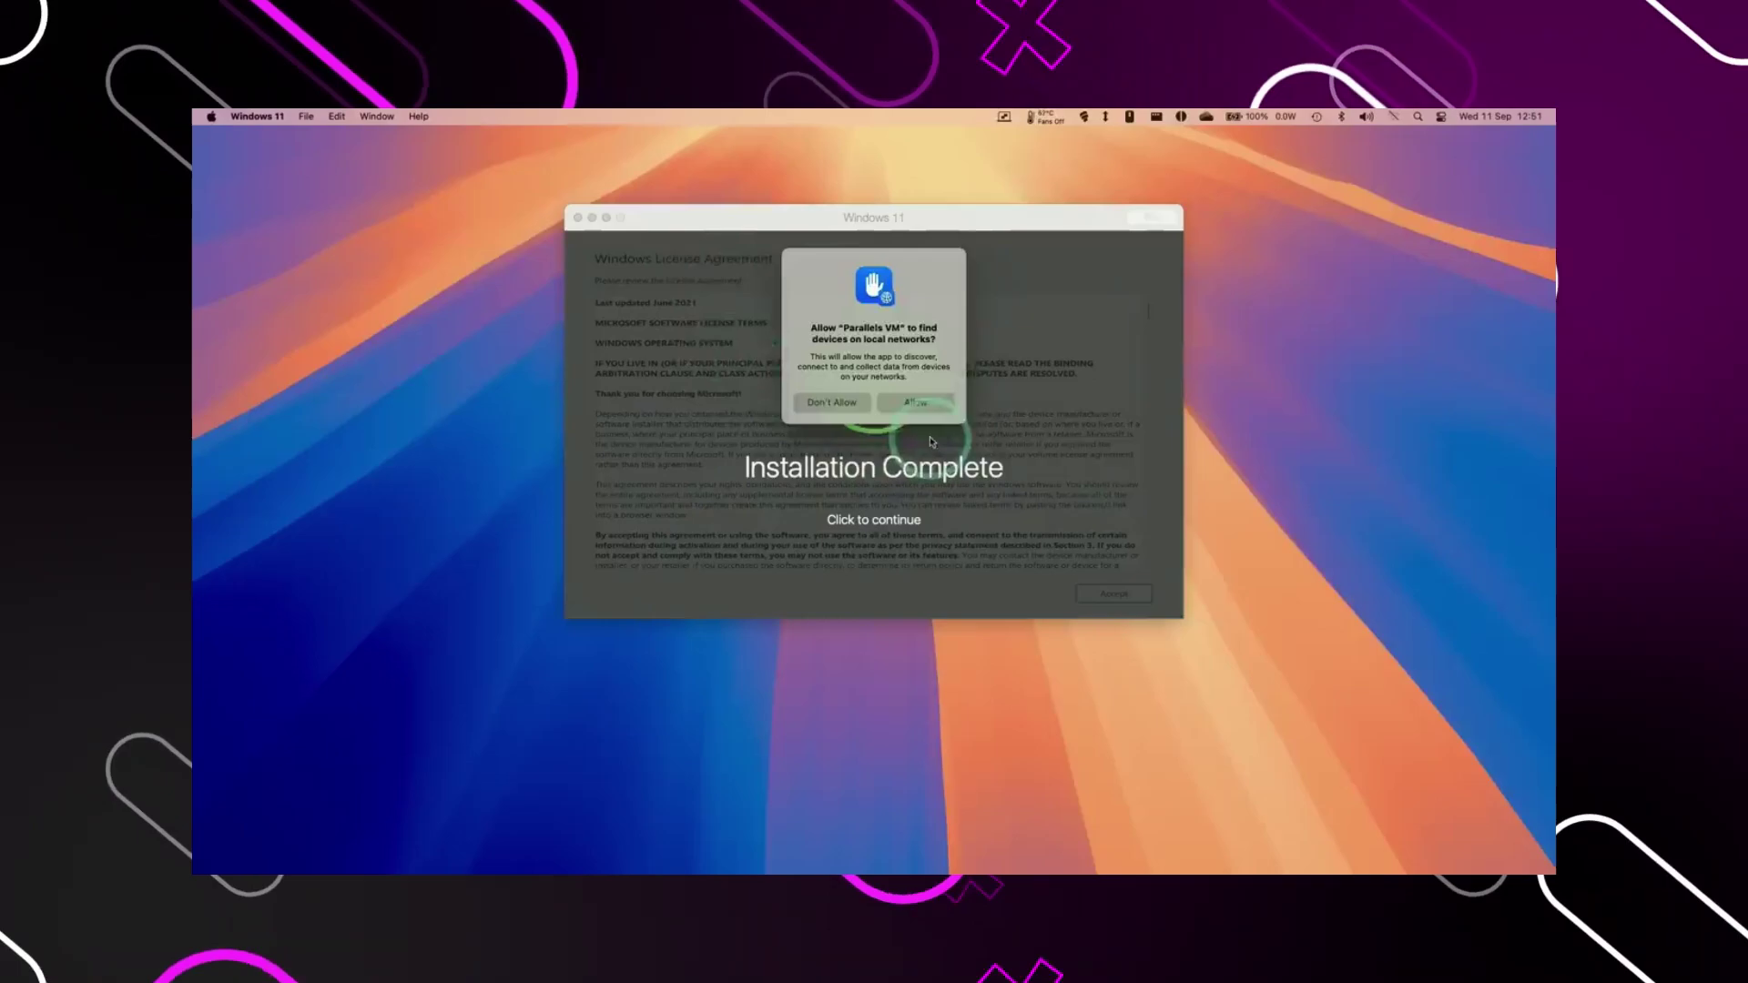
pyautogui.click(915, 404)
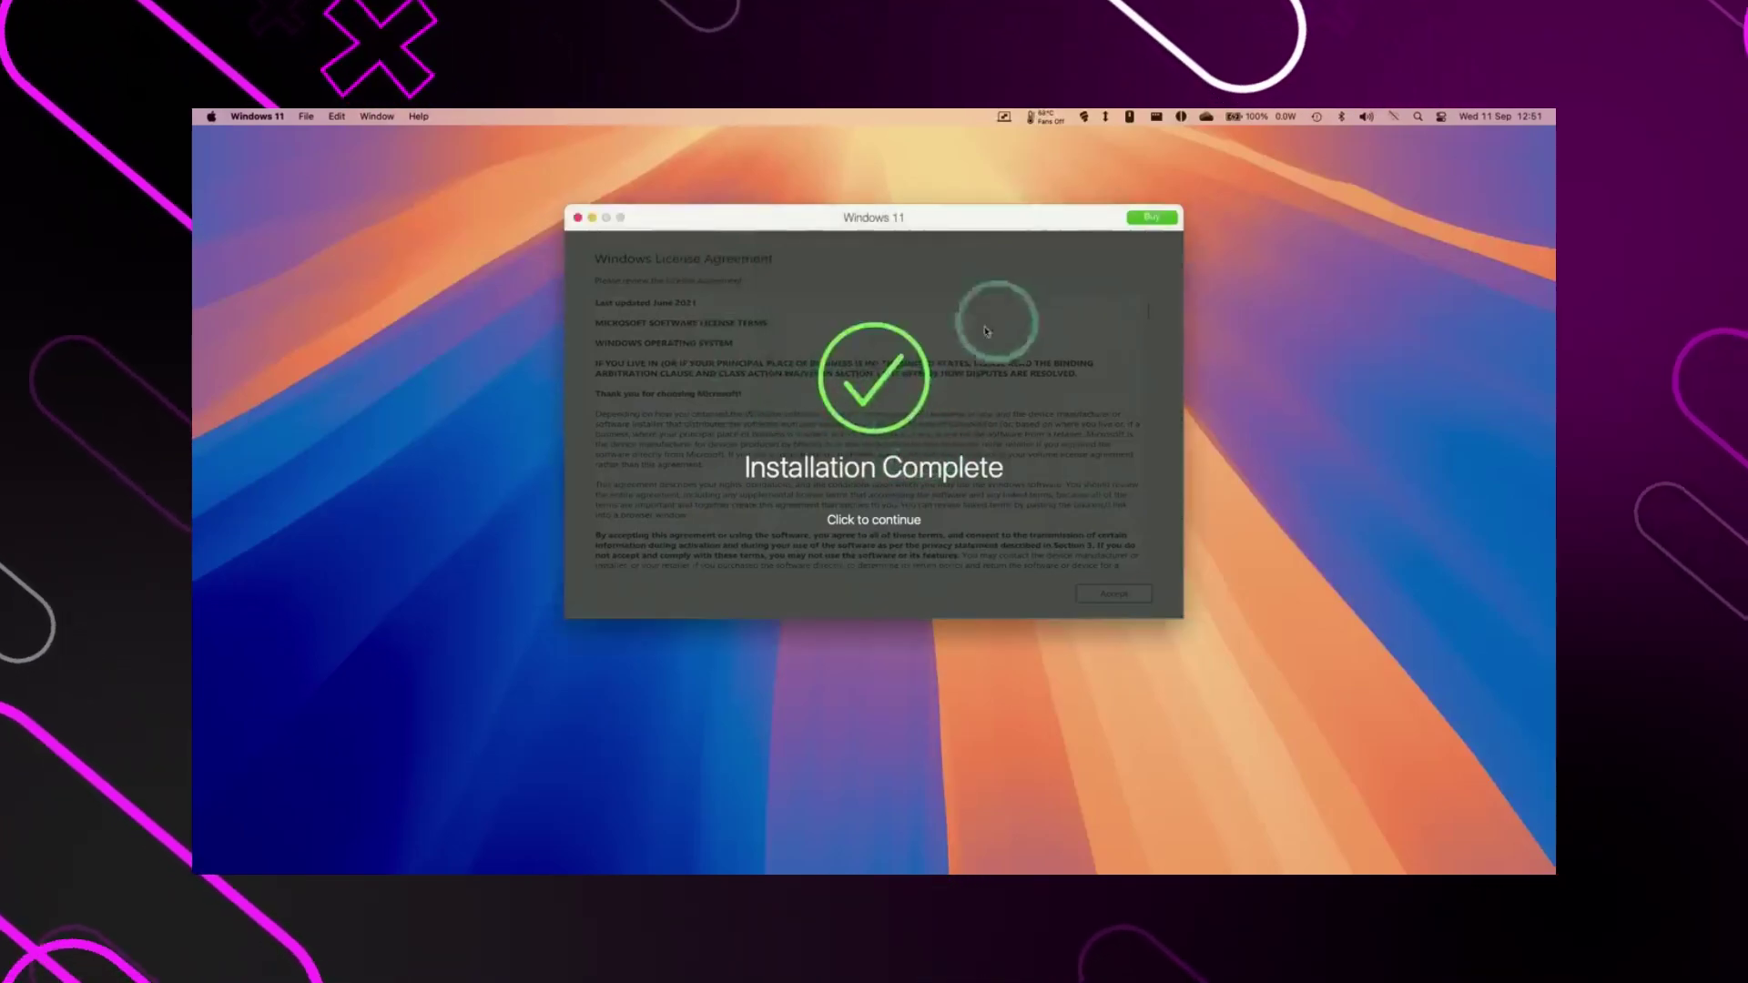
pyautogui.click(838, 519)
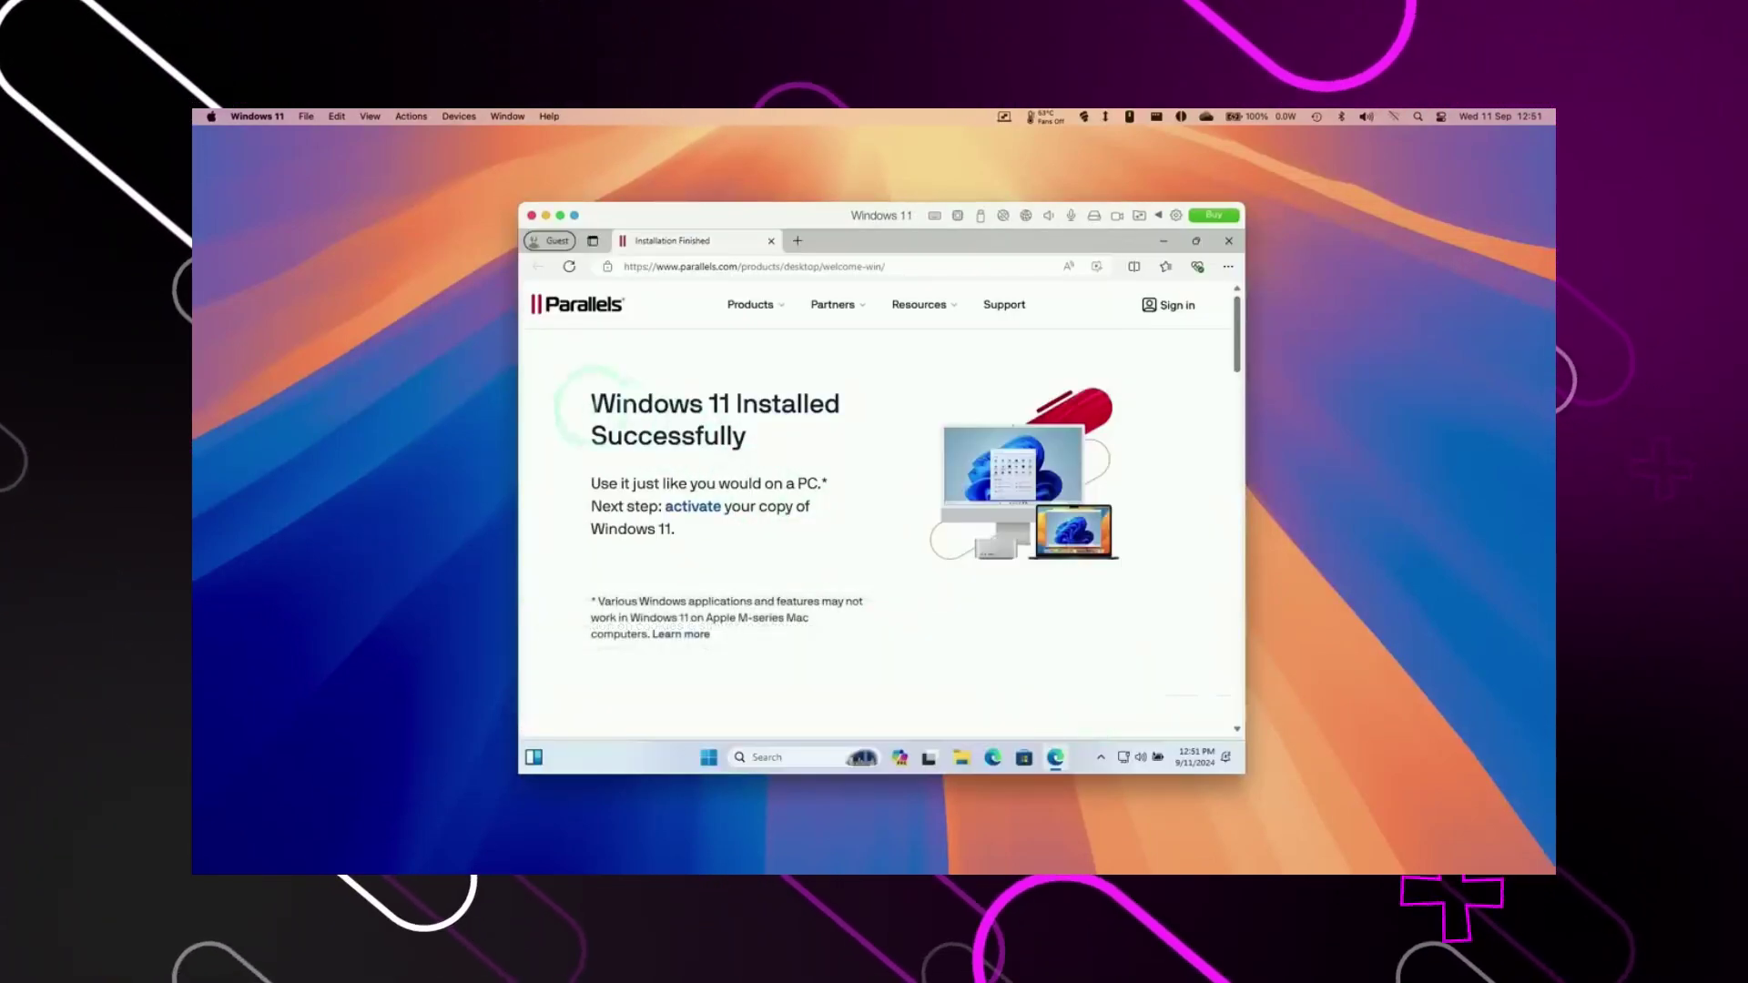
# - Highlight and clear the Edge welcome text, then minimize the installation-finished page
pyautogui.moveTo(588, 398); pyautogui.dragTo(721, 508)
pyautogui.click(689, 530)
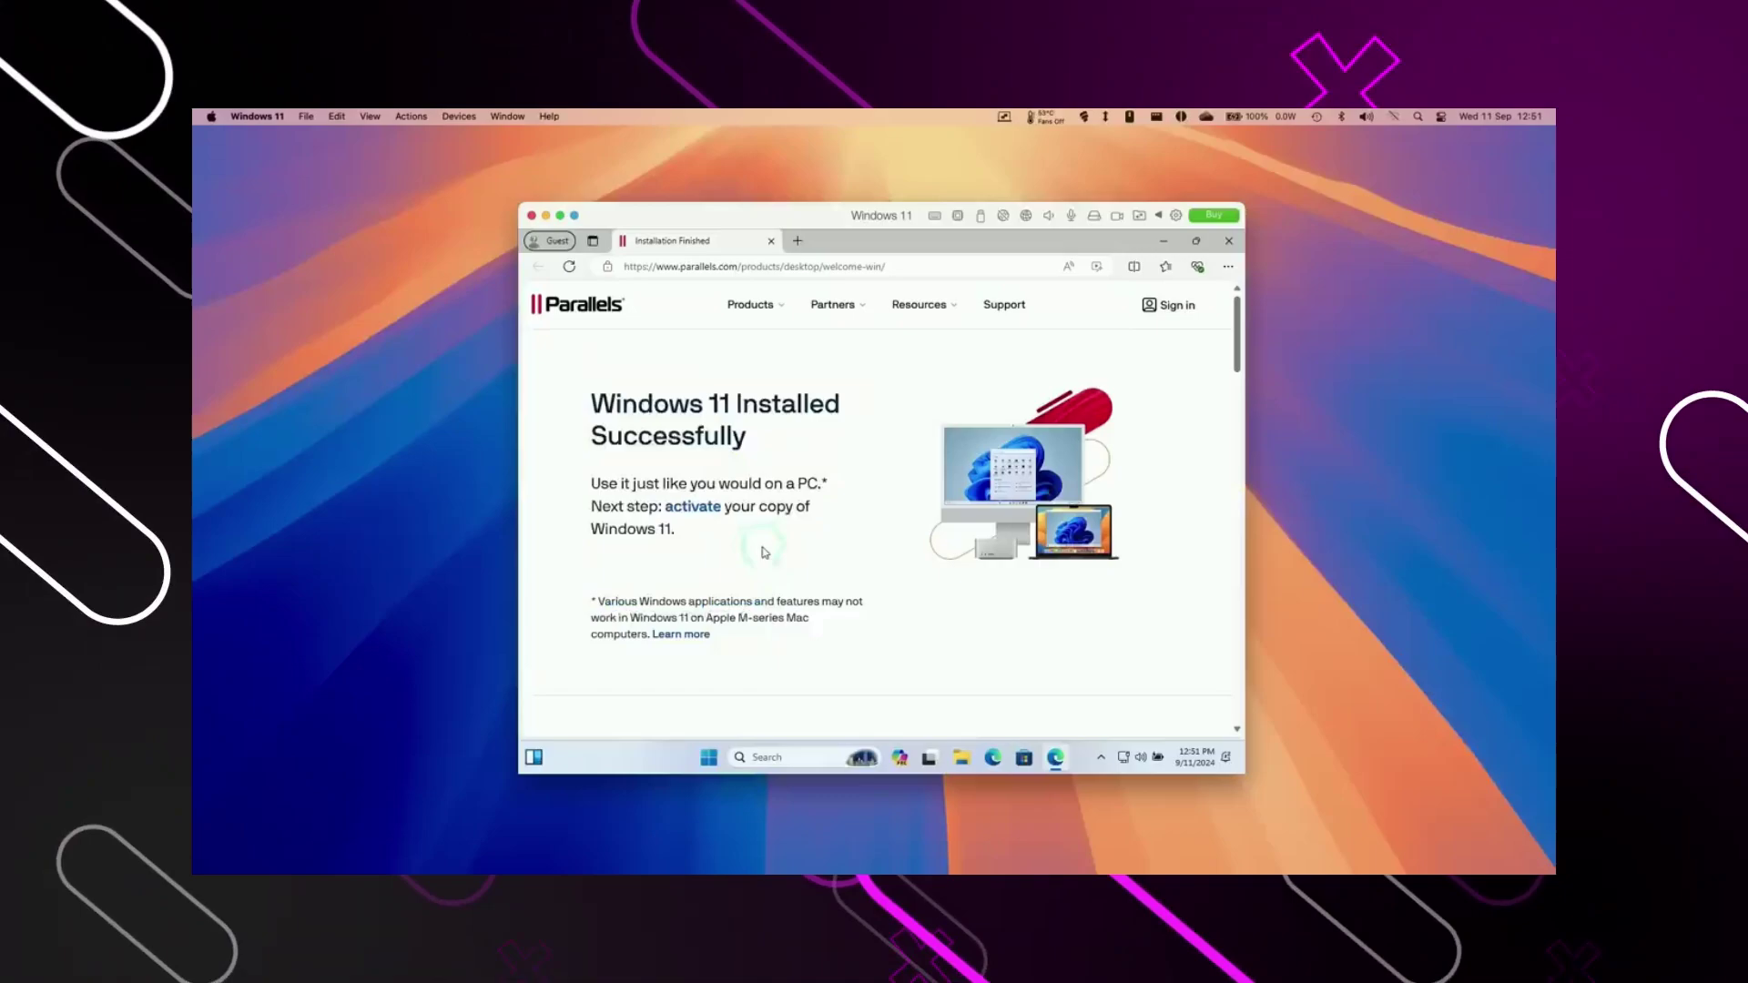
pyautogui.click(700, 513)
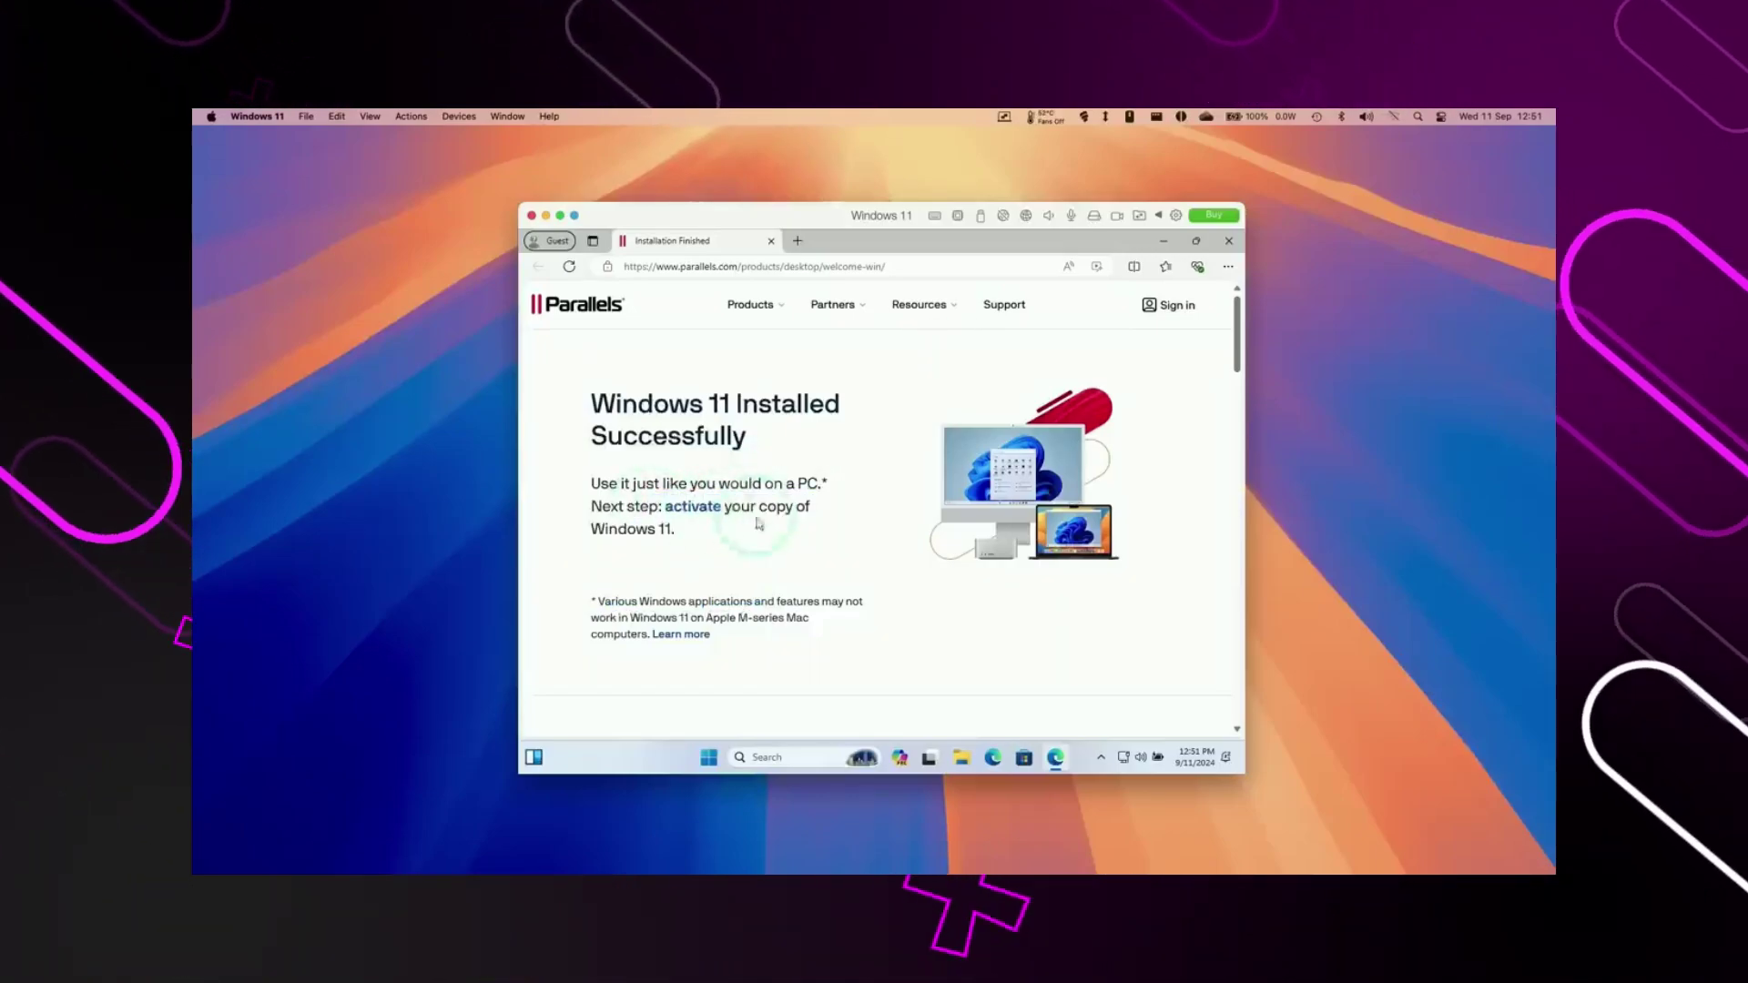
pyautogui.click(1166, 242)
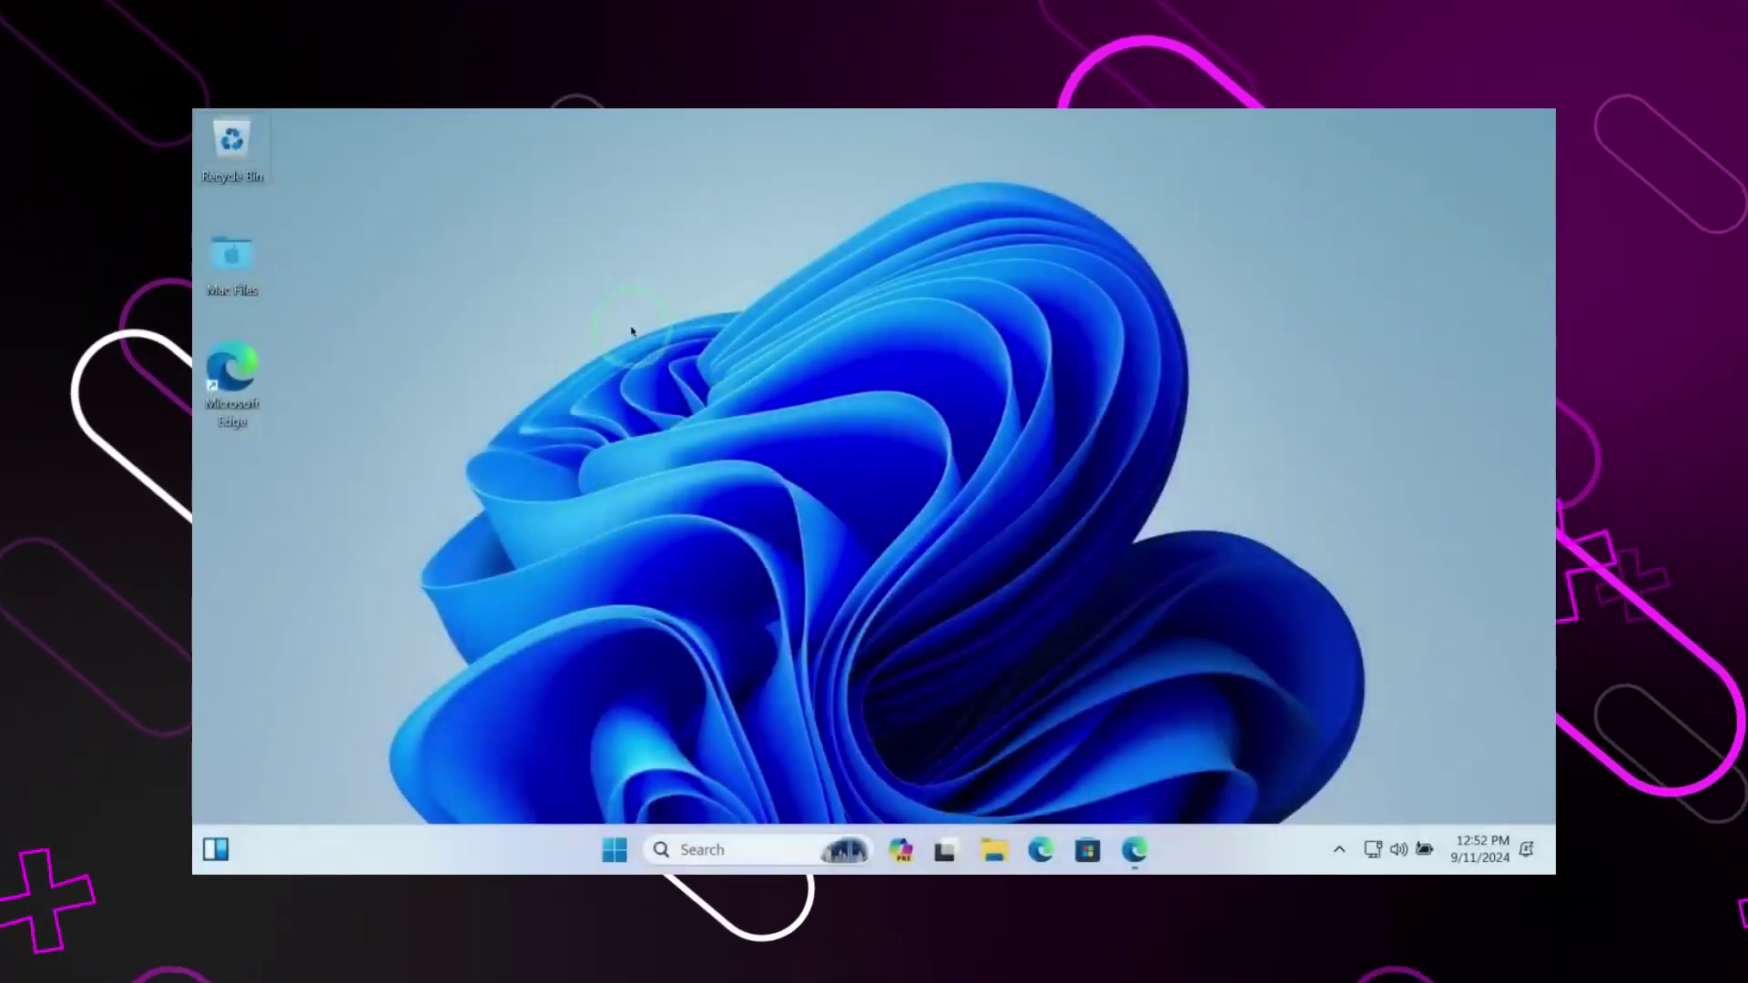
# - Set the Windows 11 display scale to 100% in Display settings and close Settings
pyautogui.rightClick(718, 424)
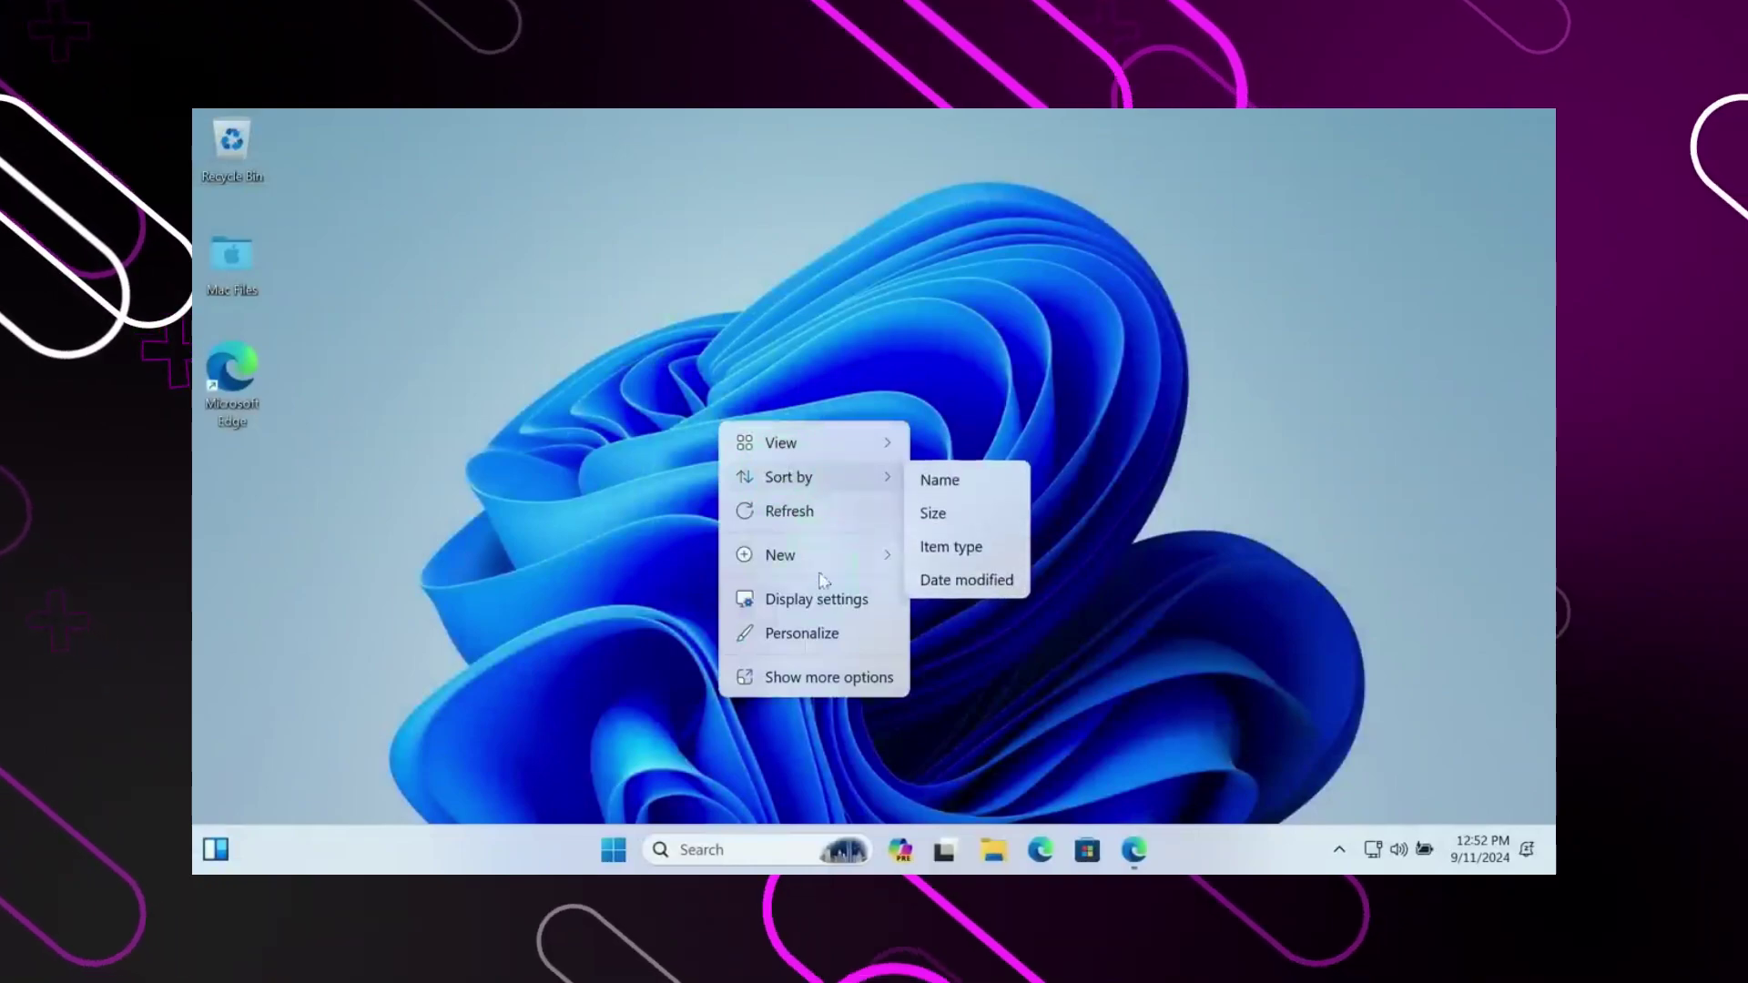
pyautogui.click(802, 613)
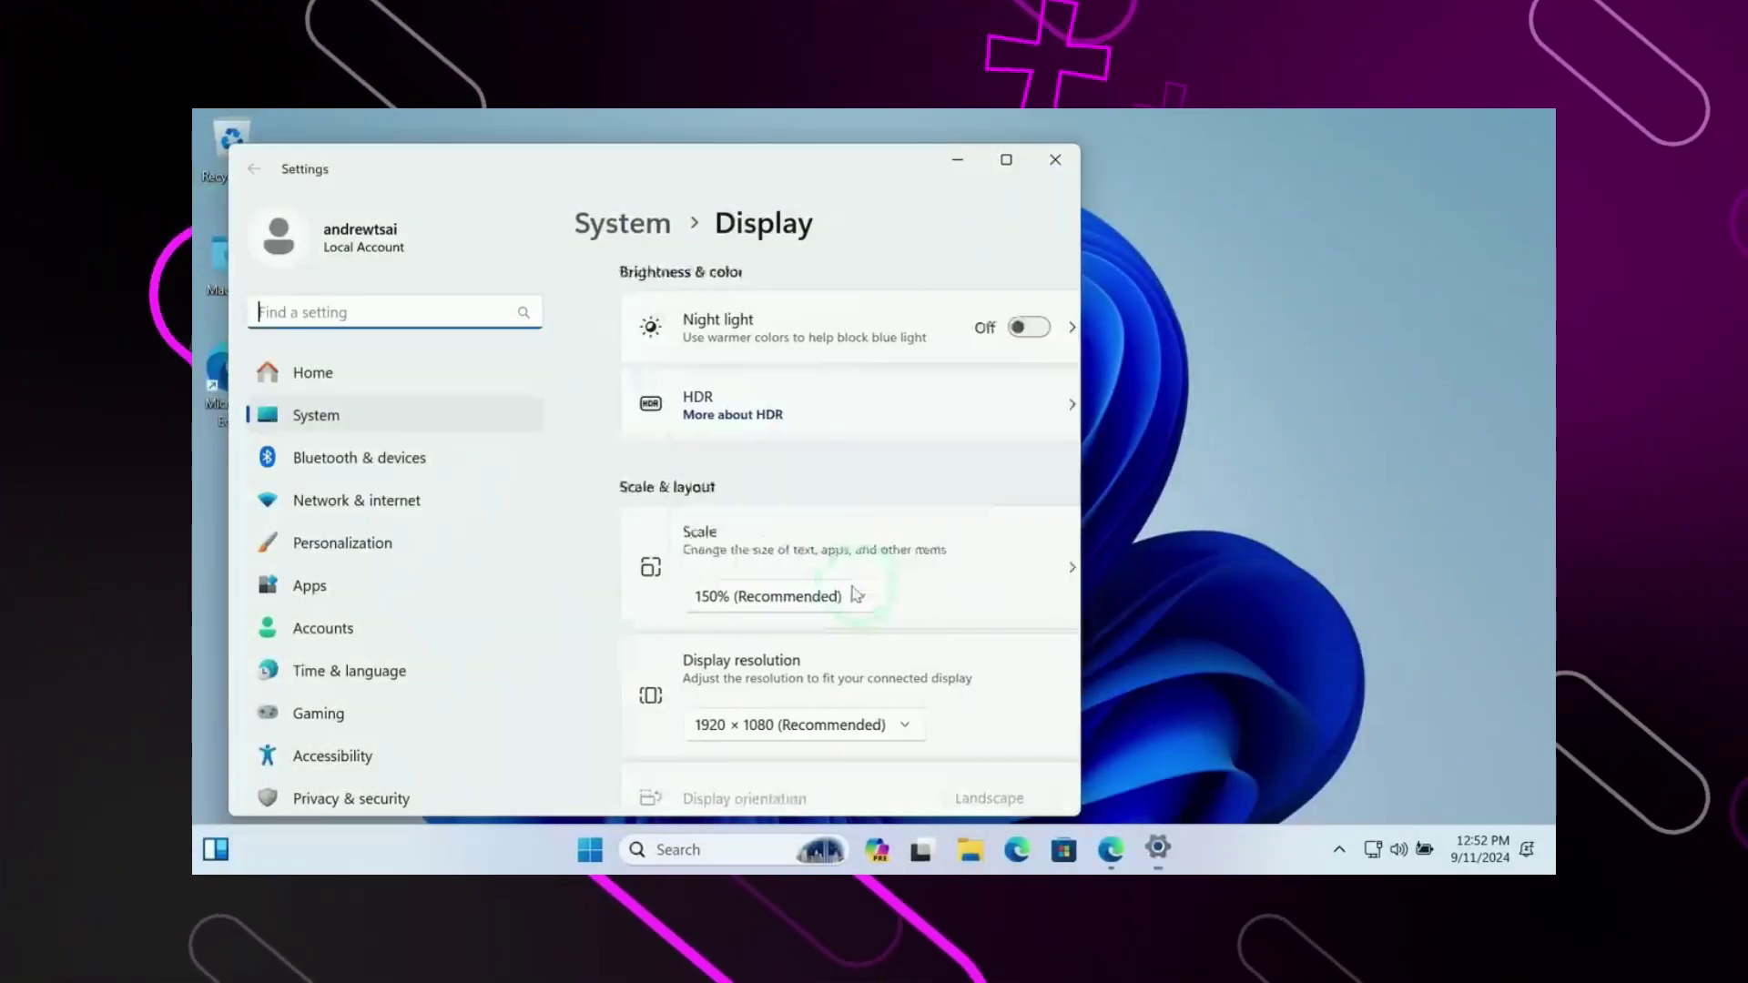
pyautogui.click(747, 609)
pyautogui.click(682, 522)
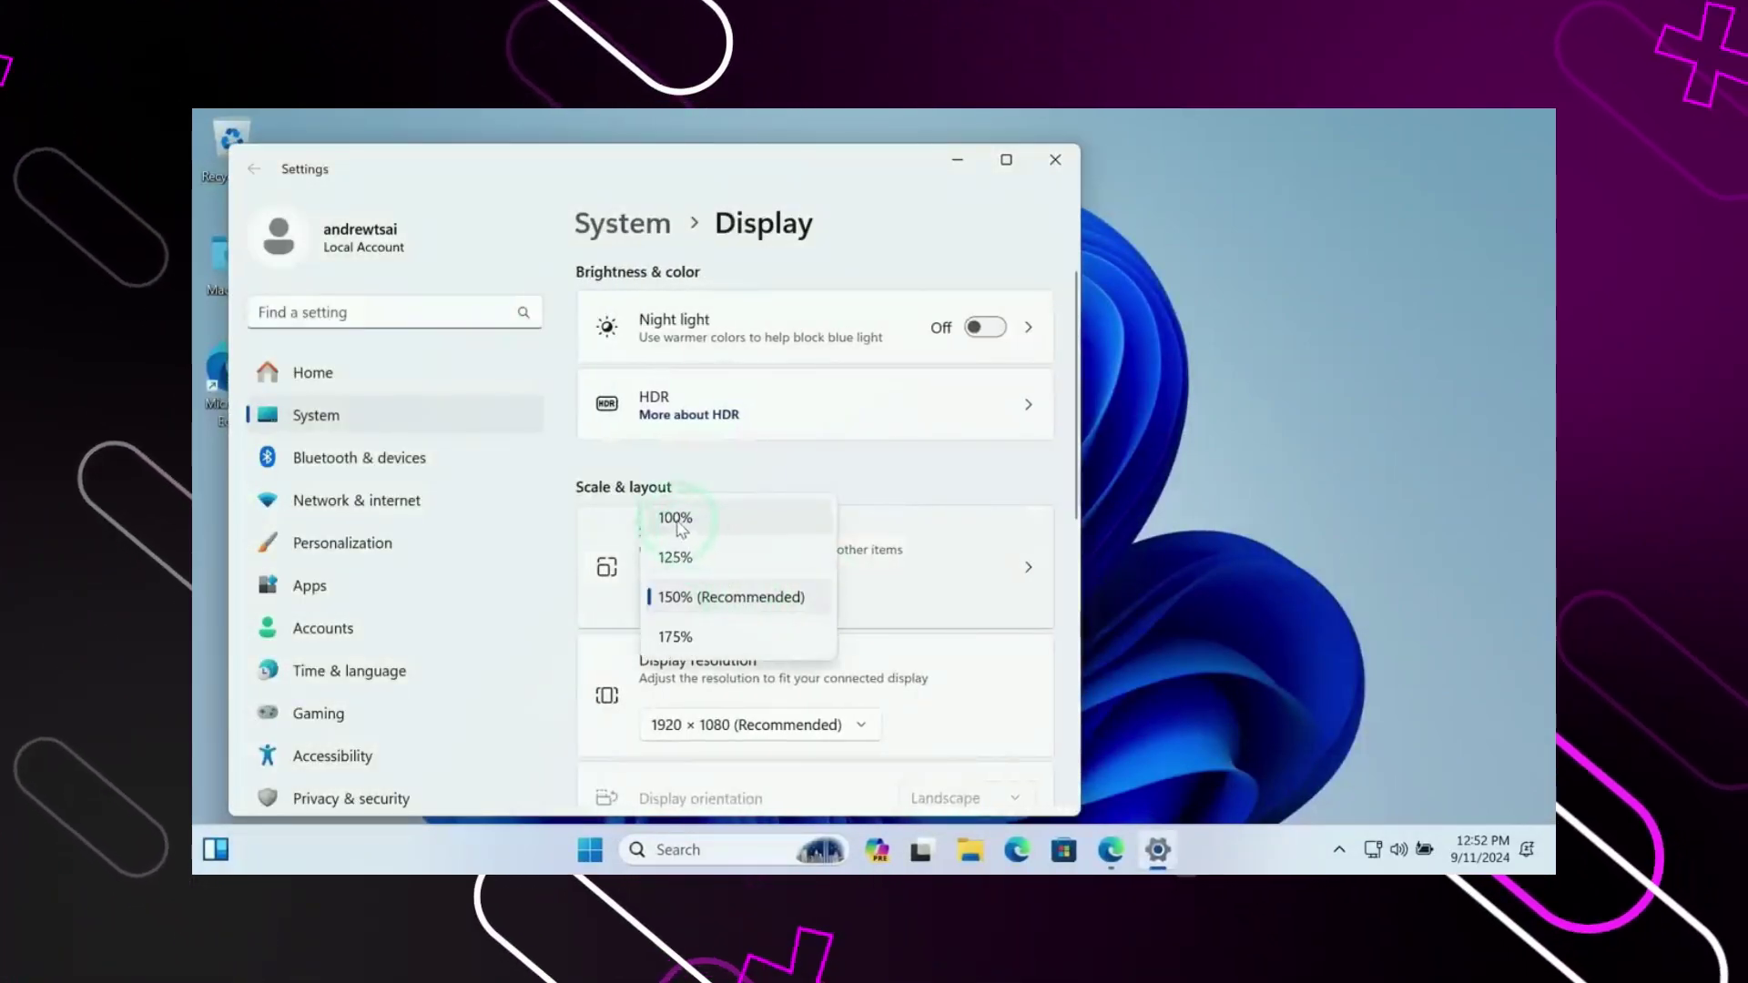
pyautogui.click(774, 154)
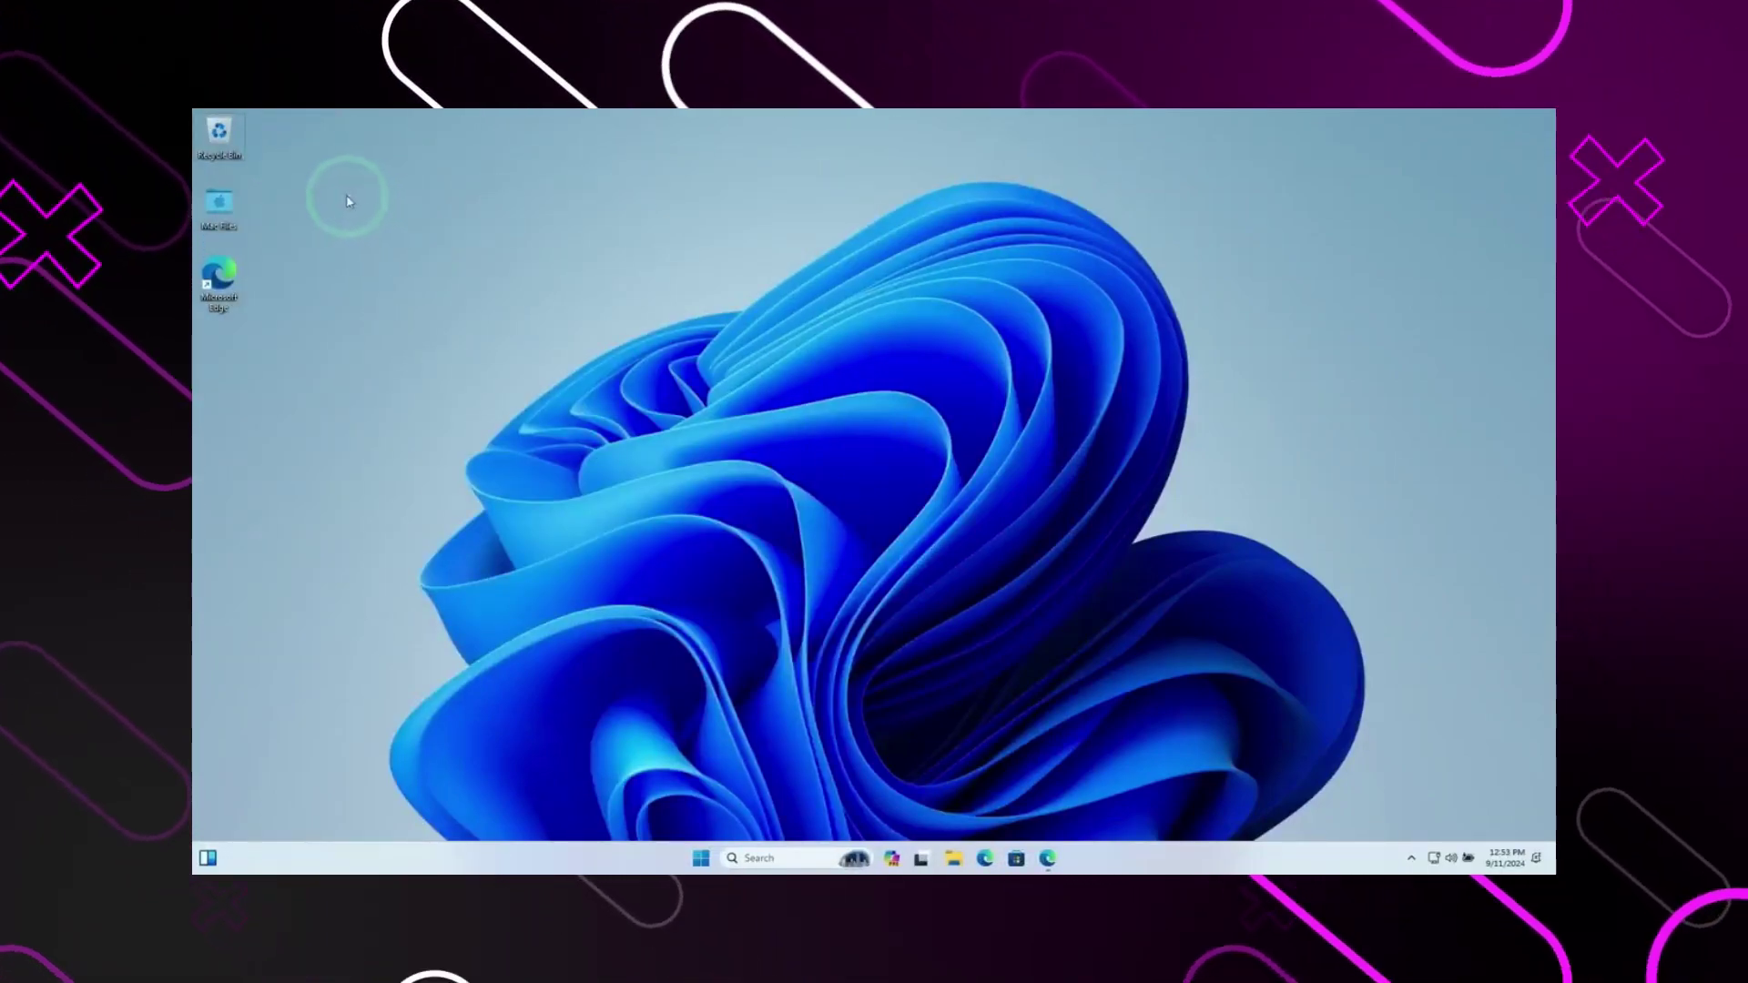
# - Release the VM's mouse and keyboard, exit full screen to a window, and bring up Start
pyautogui.hotkey('ctrl', 'alt')
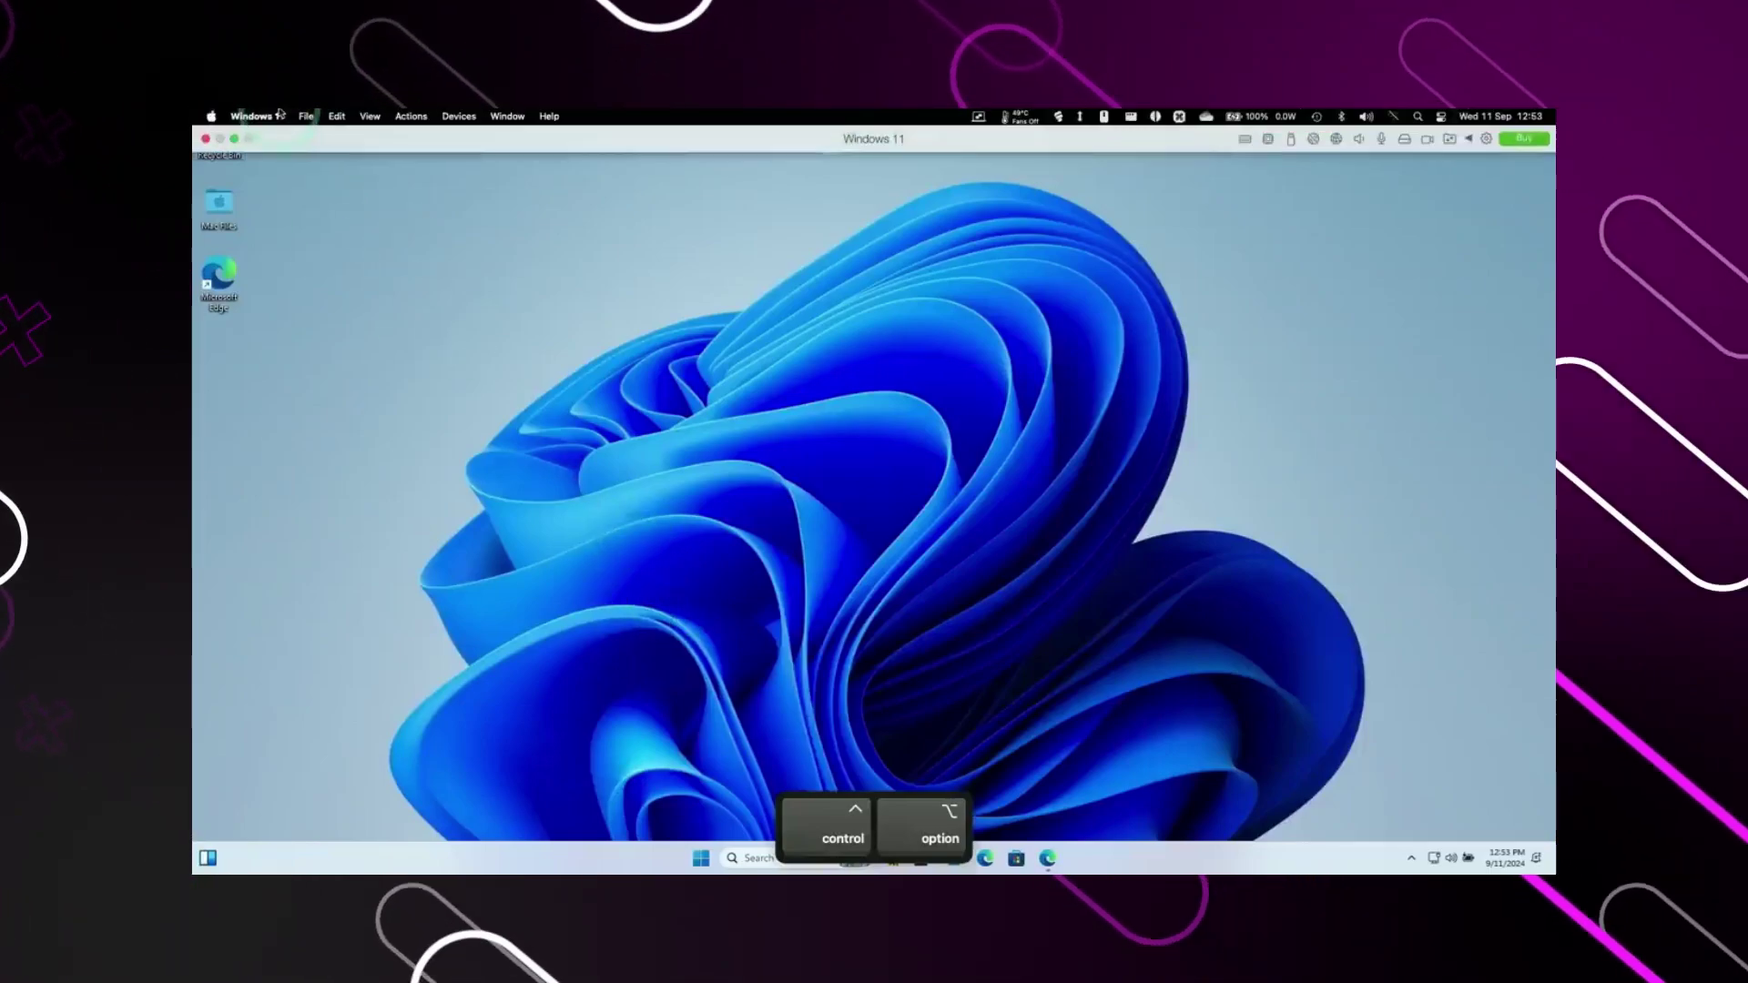
pyautogui.moveTo(236, 139)
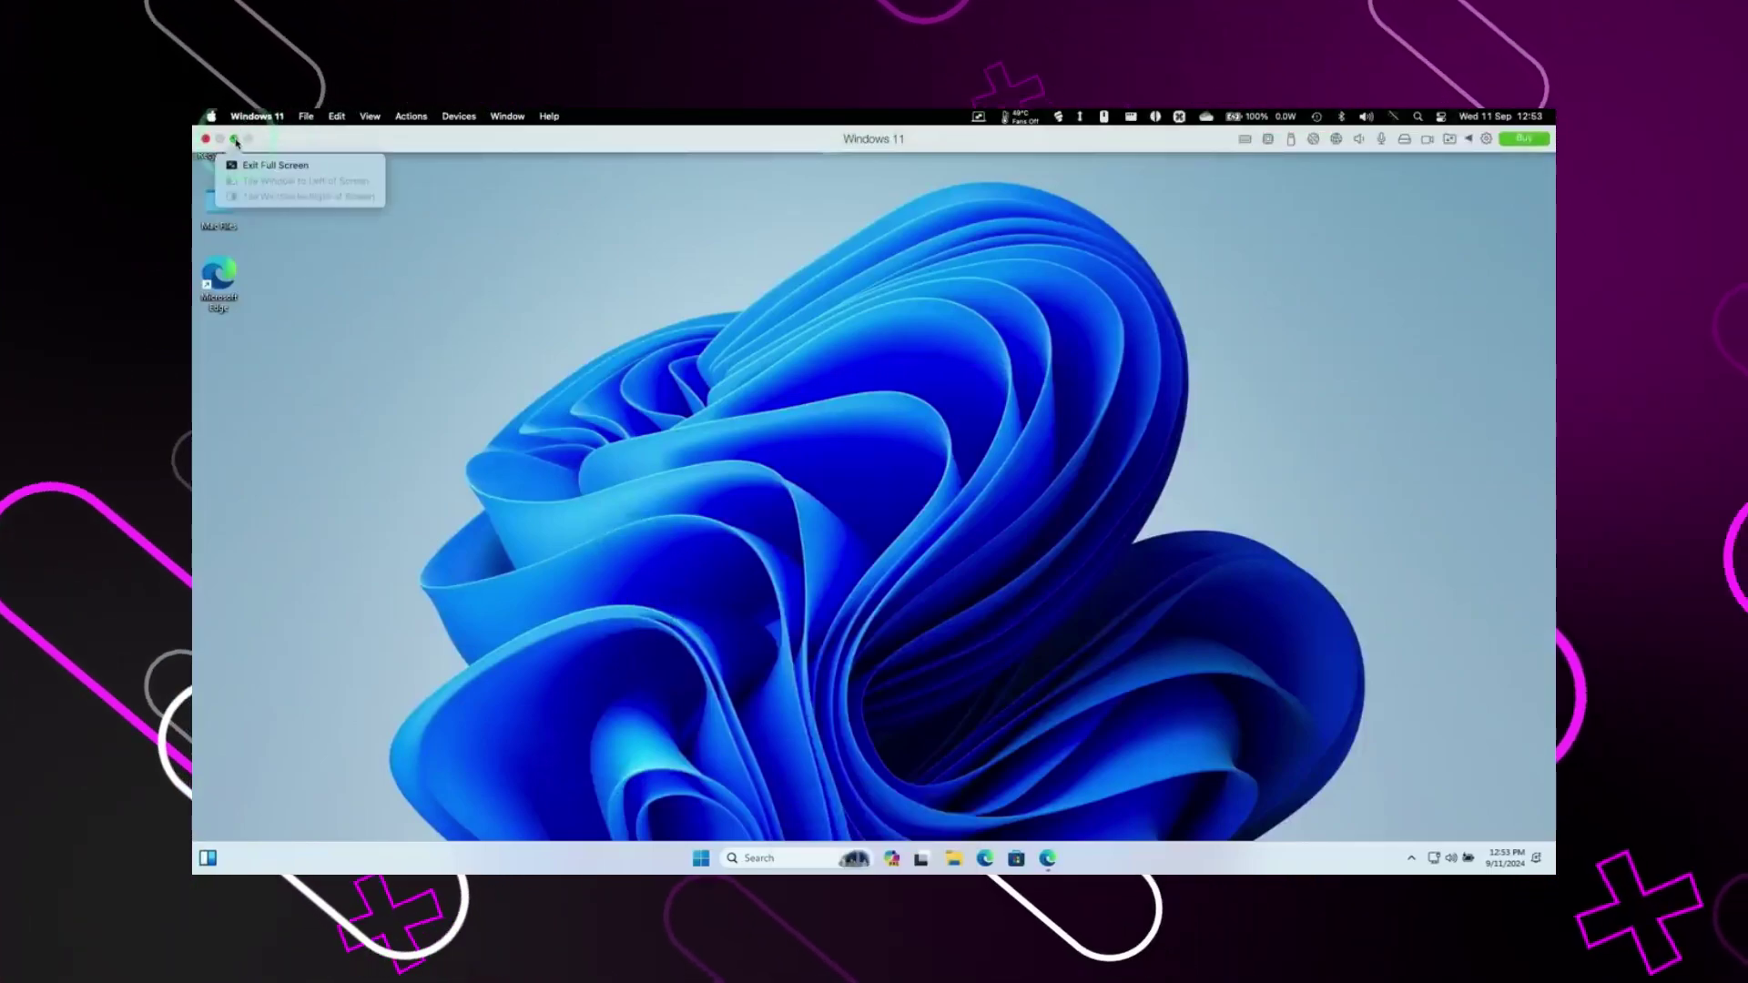
pyautogui.click(235, 141)
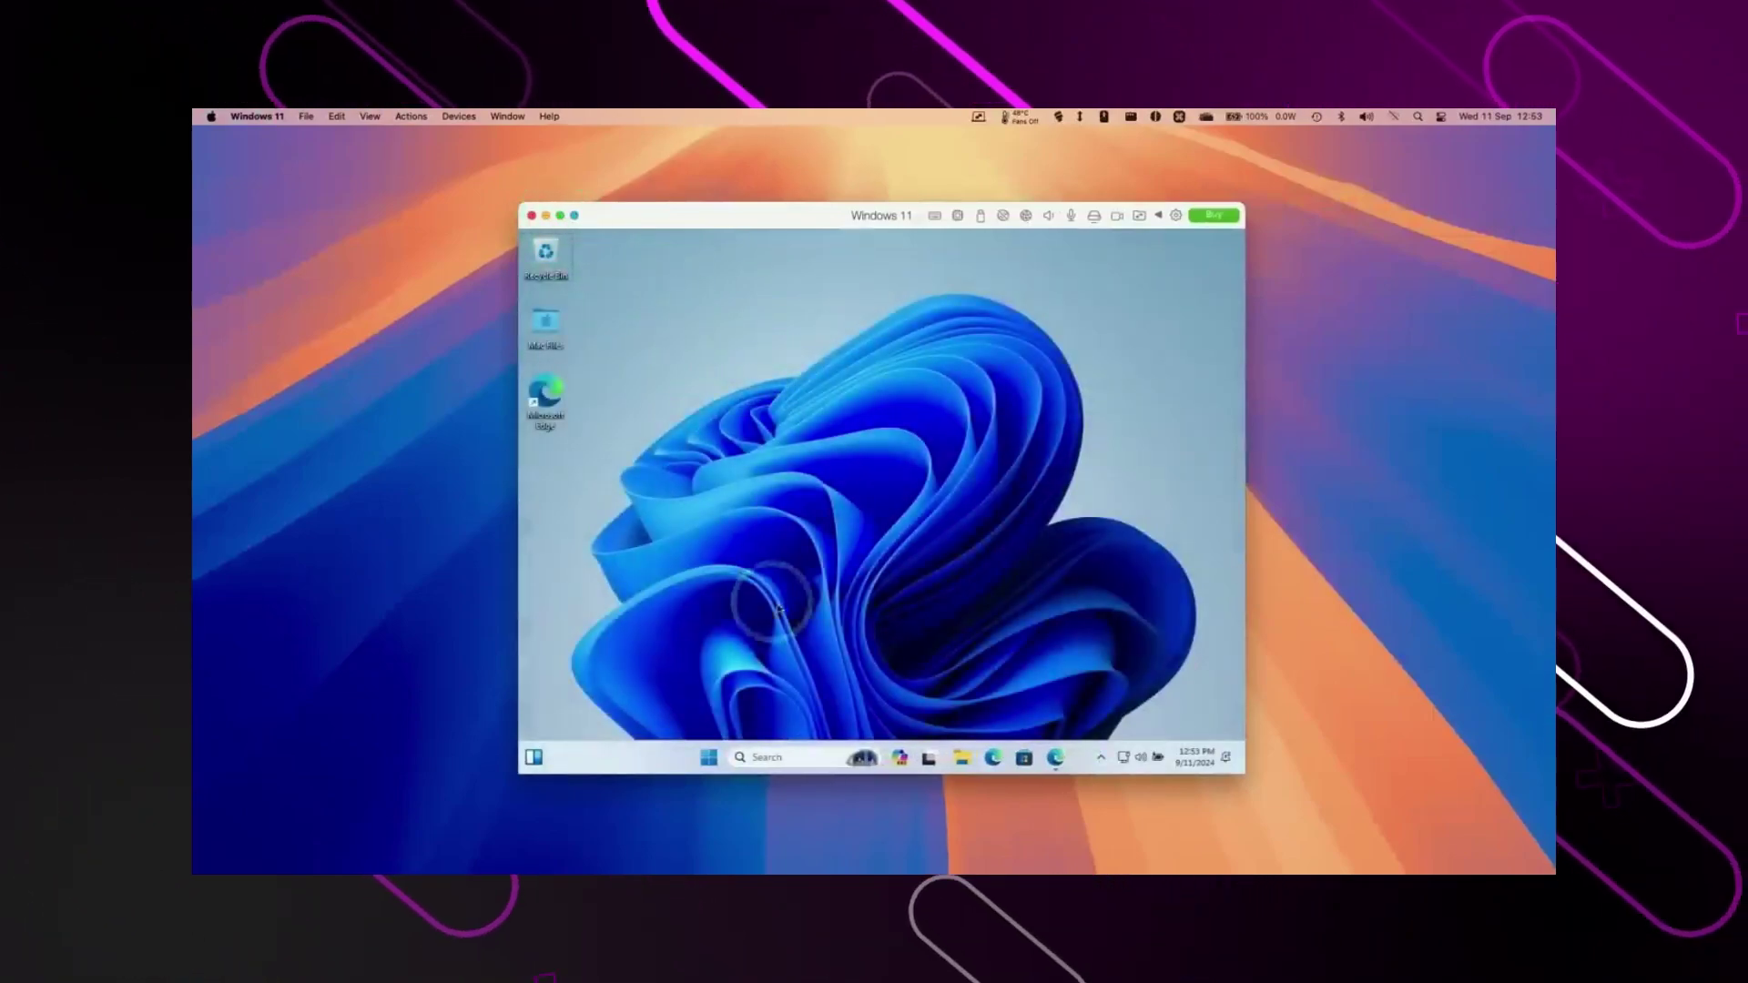
pyautogui.hotkey('ctrl', 'alt')
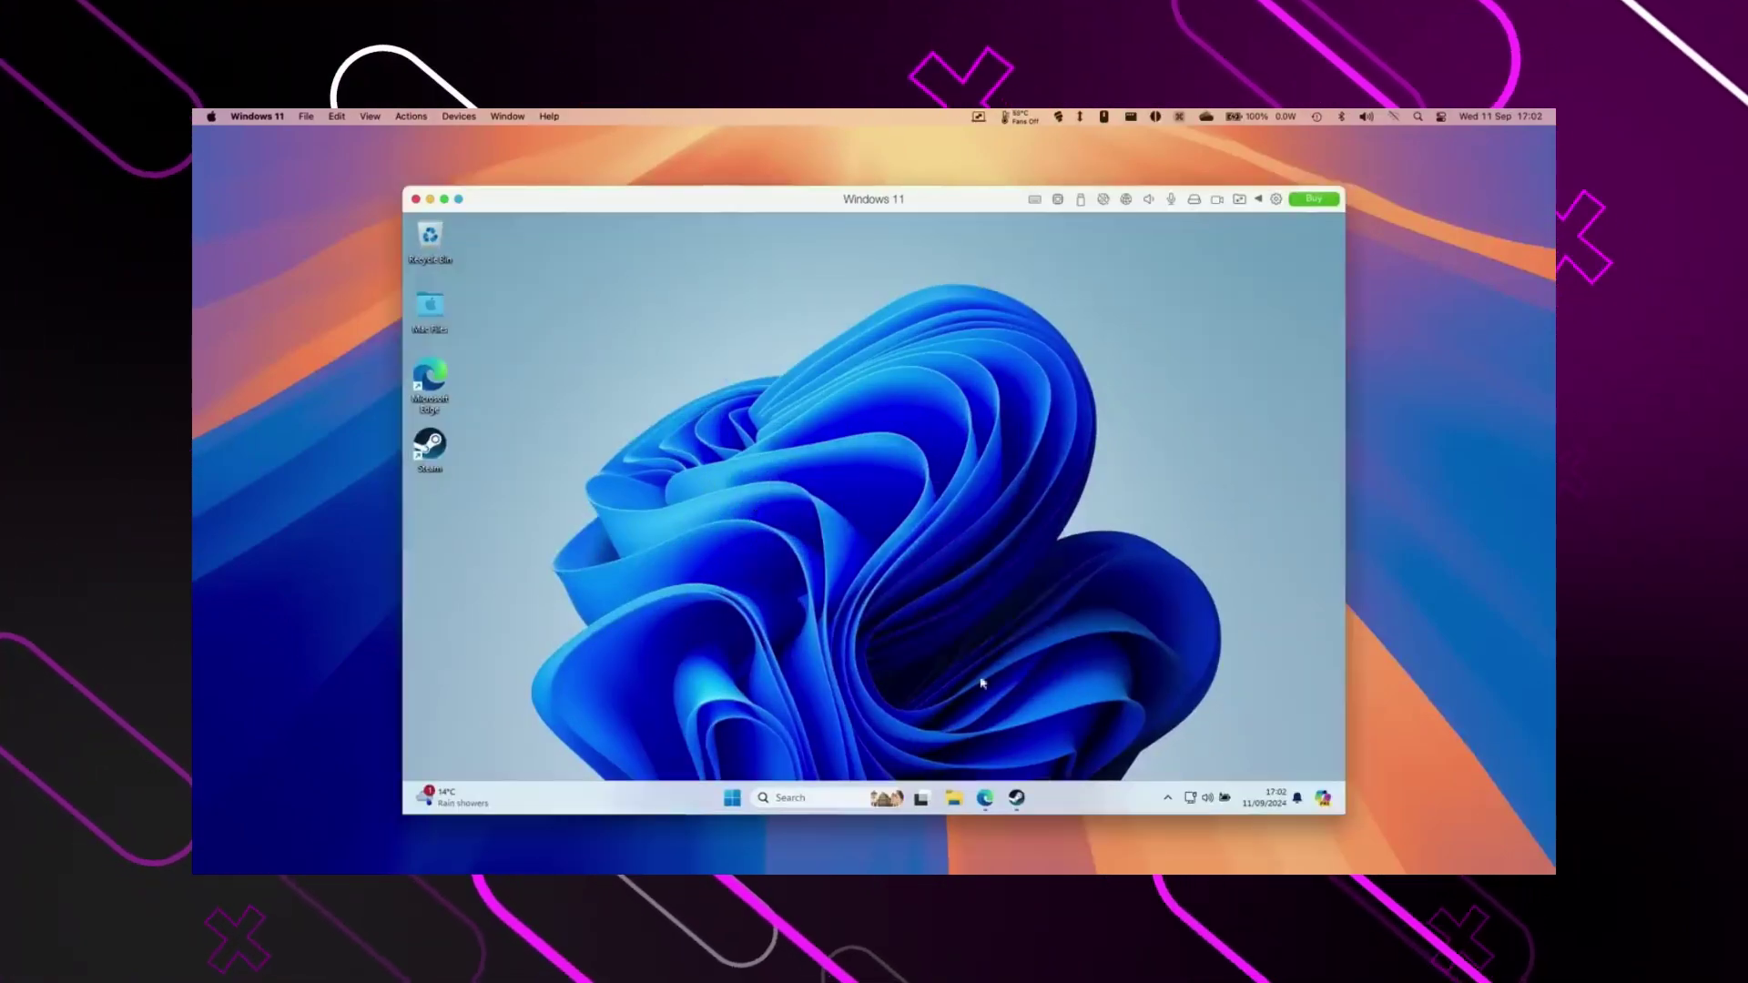
pyautogui.press('super')
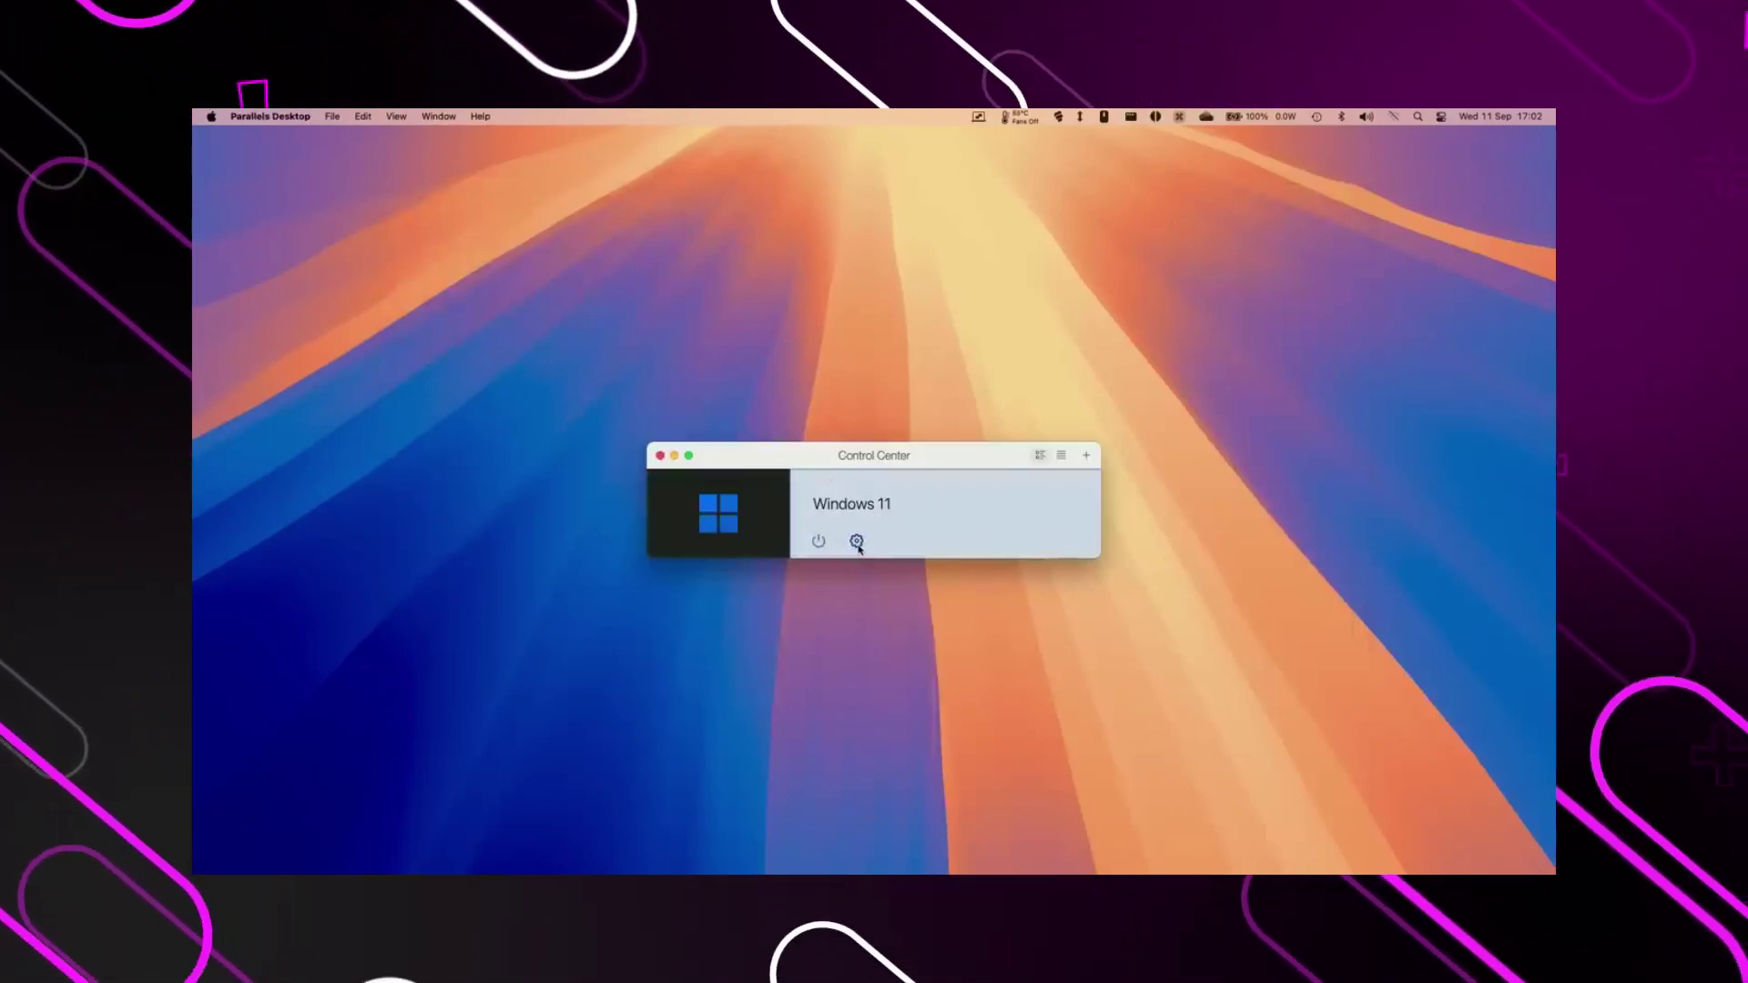
# - Switch the Windows 11 VM's CPU & Memory to Manual and choose 8 processors
pyautogui.click(857, 542)
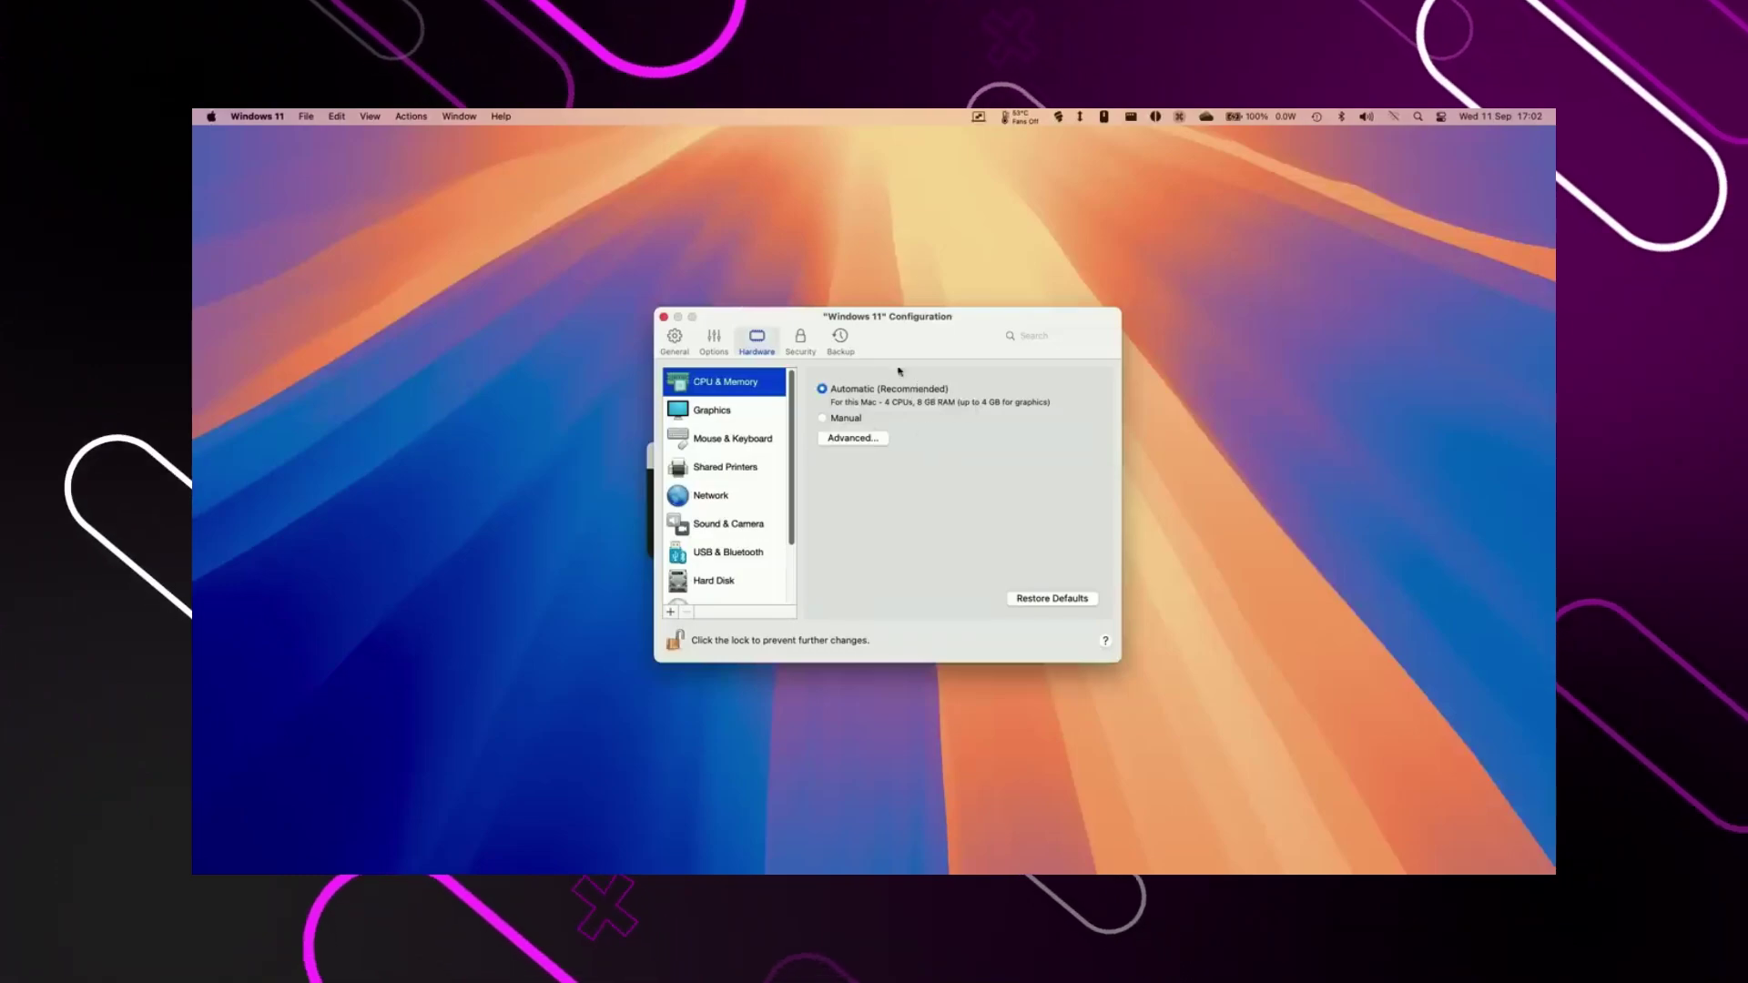
pyautogui.click(844, 419)
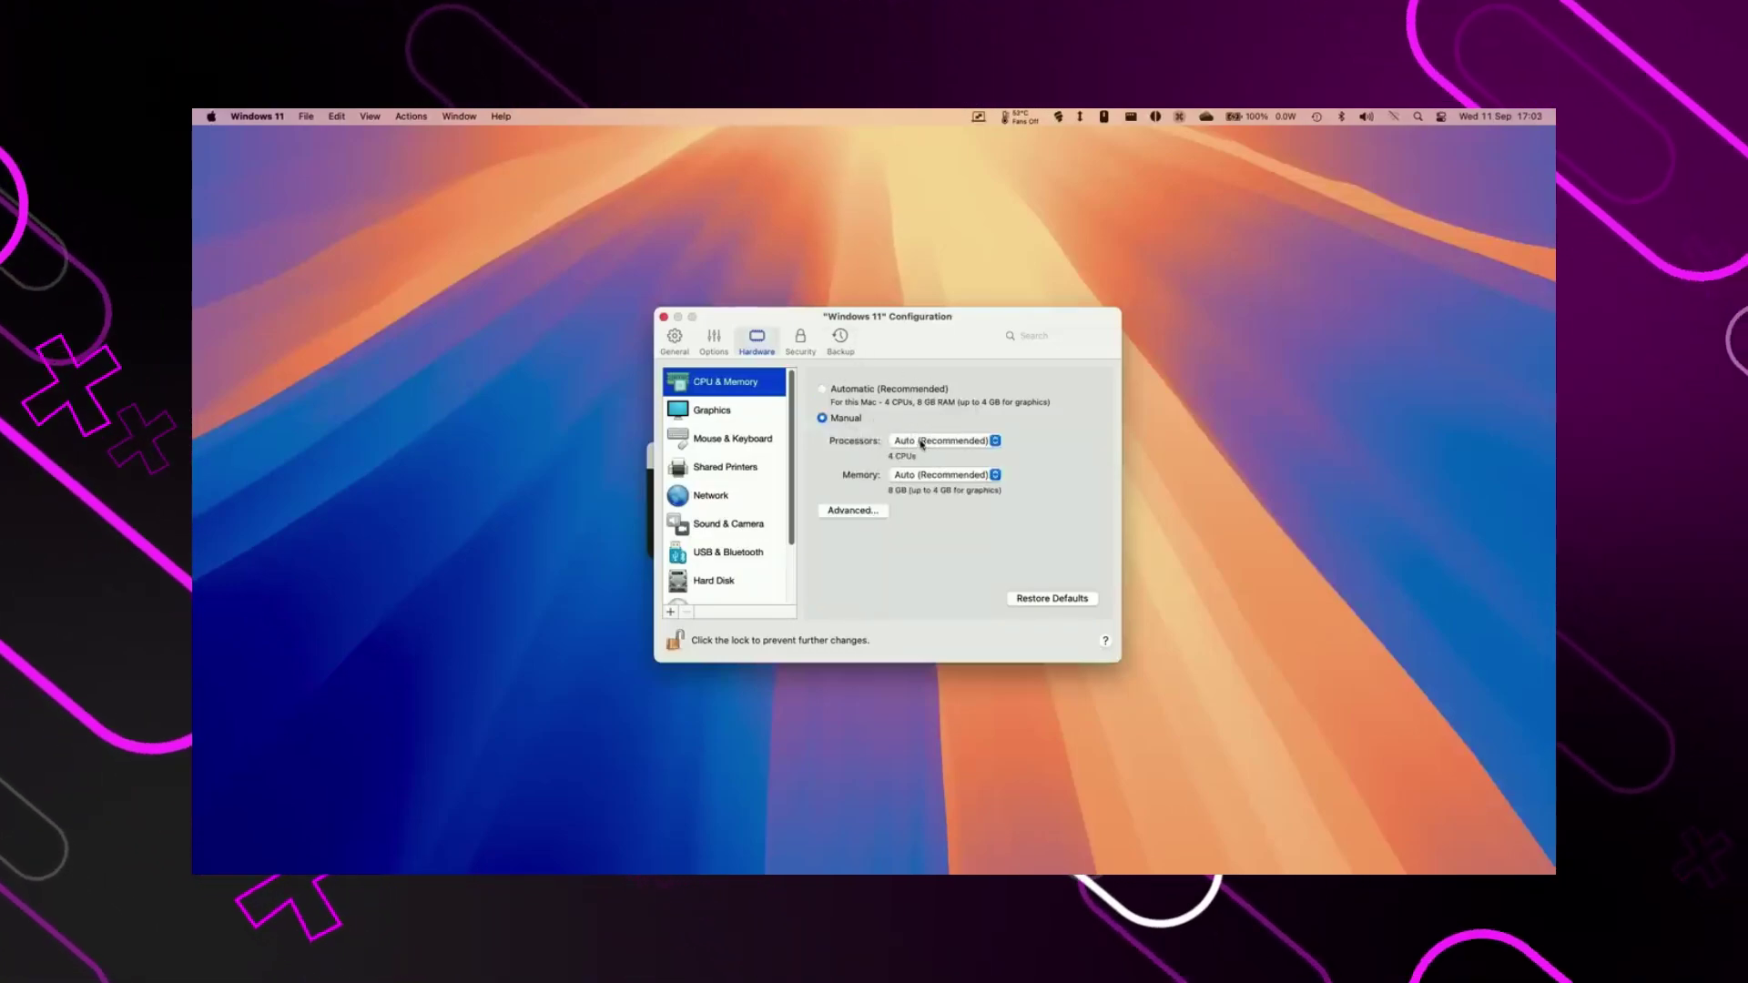
pyautogui.click(938, 444)
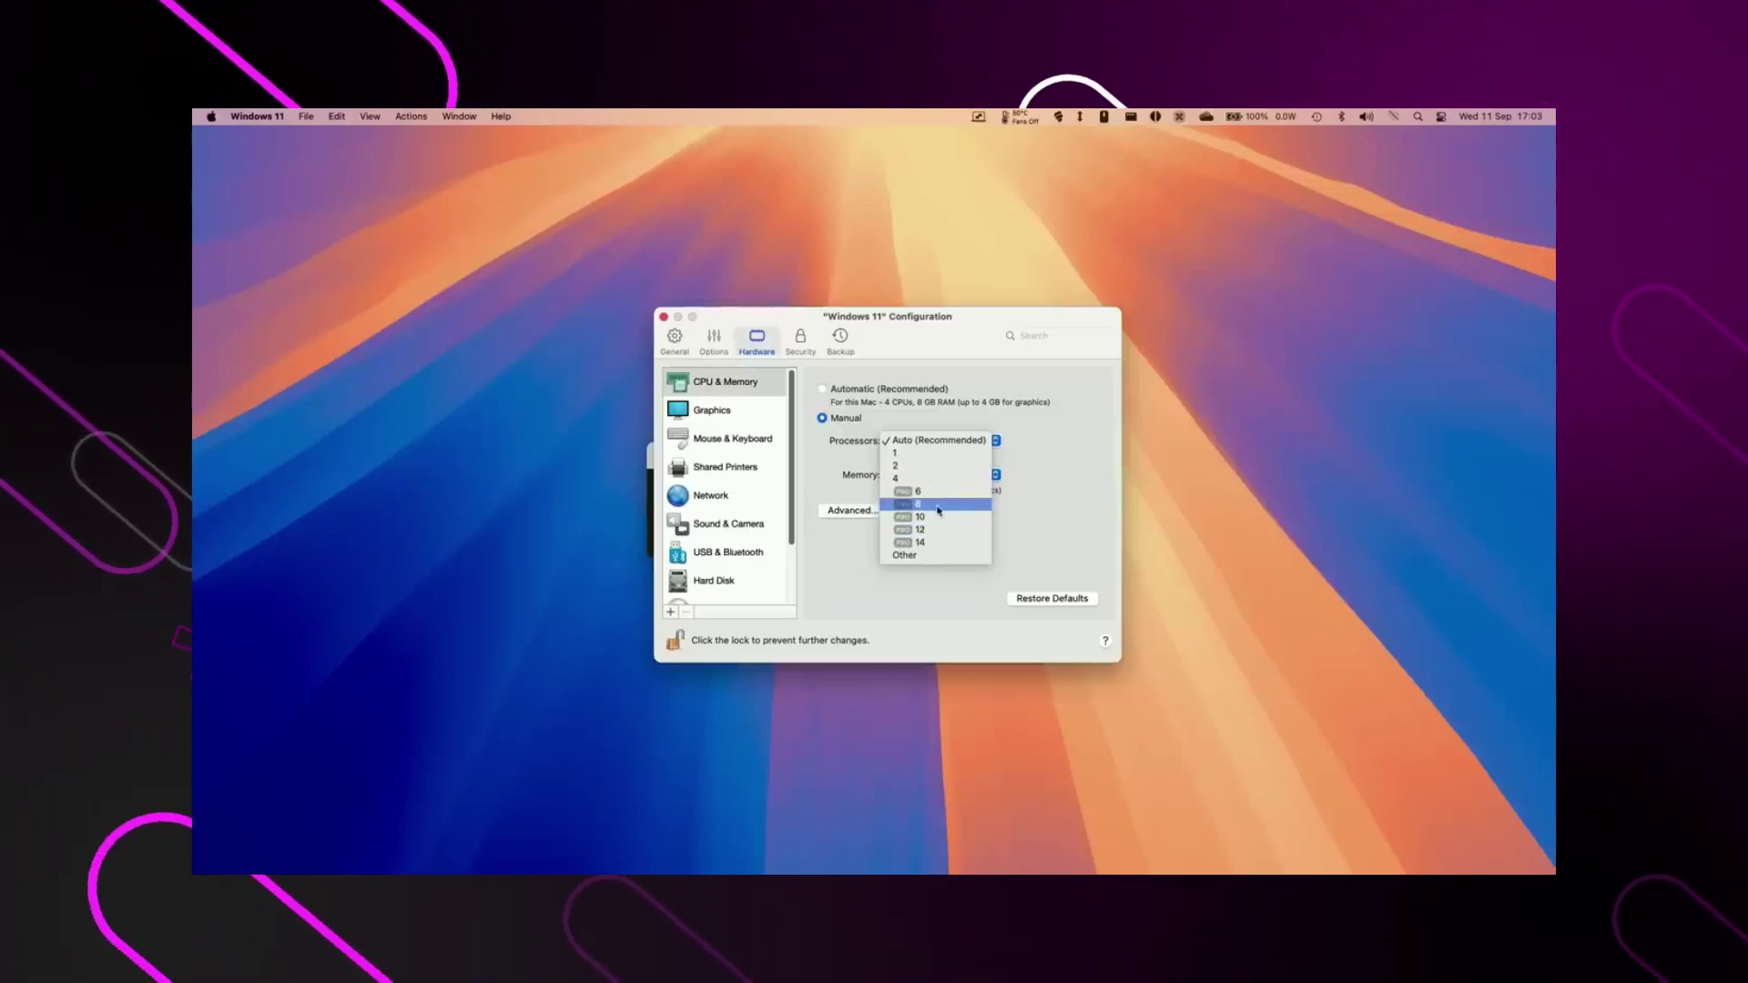
pyautogui.click(939, 505)
pyautogui.click(922, 442)
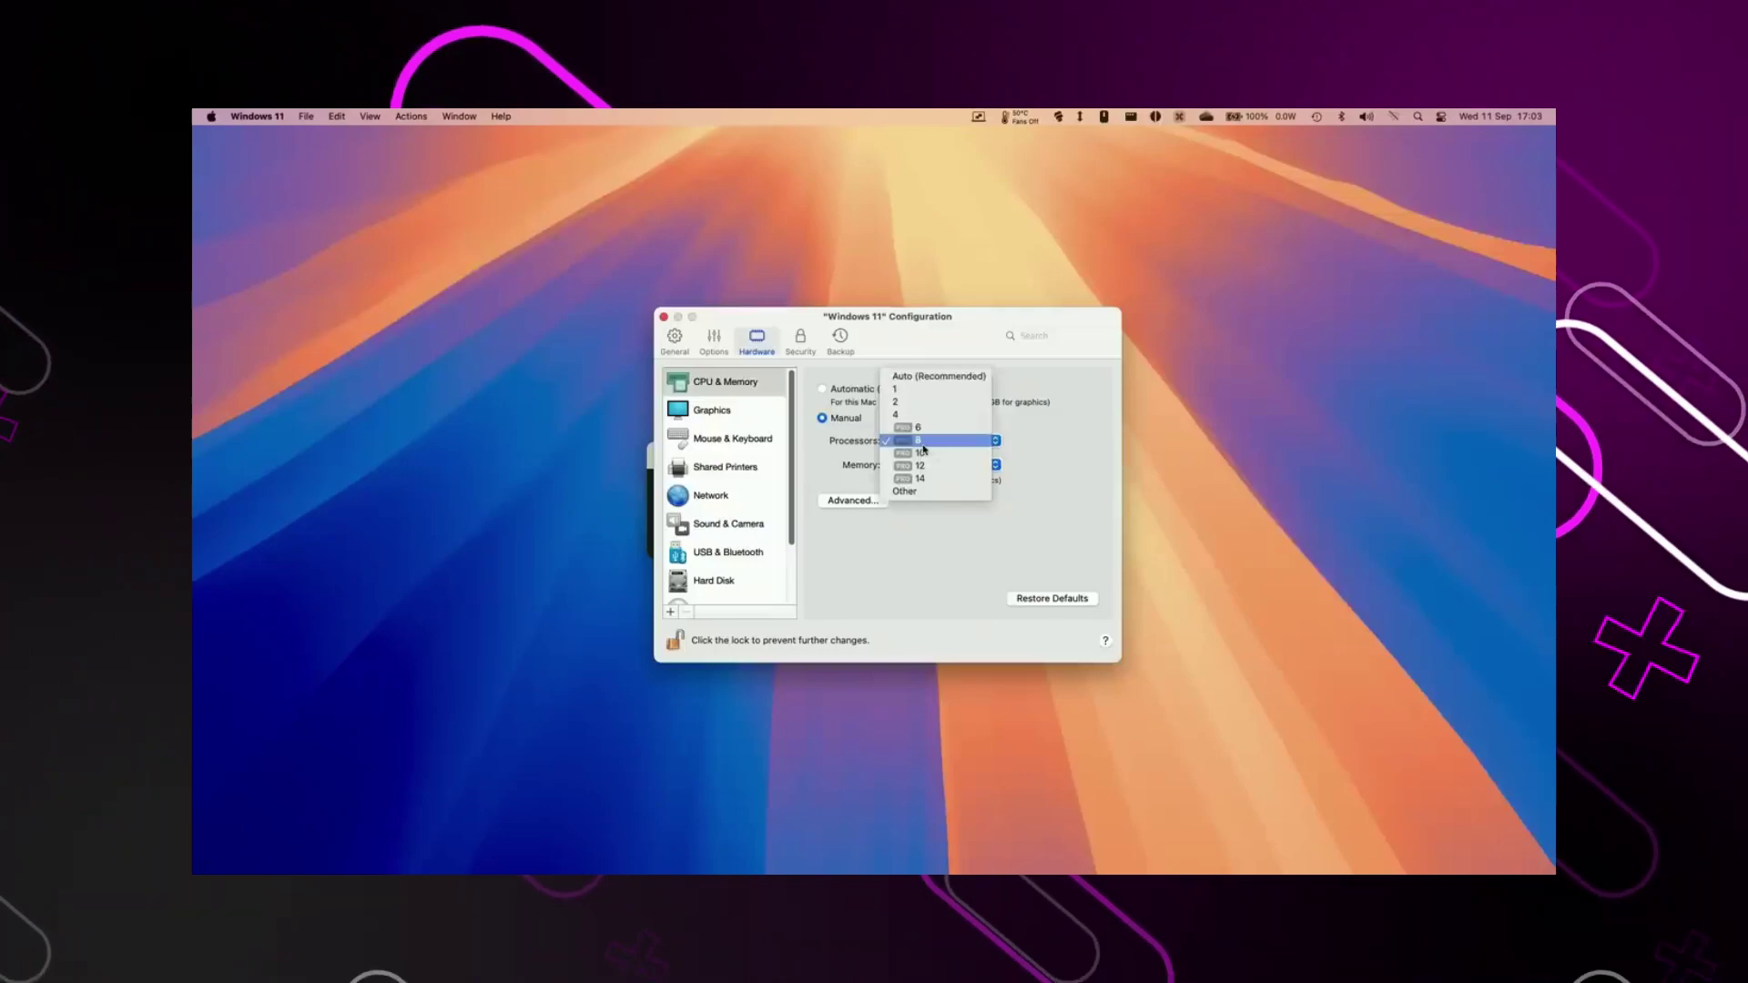
pyautogui.click(928, 446)
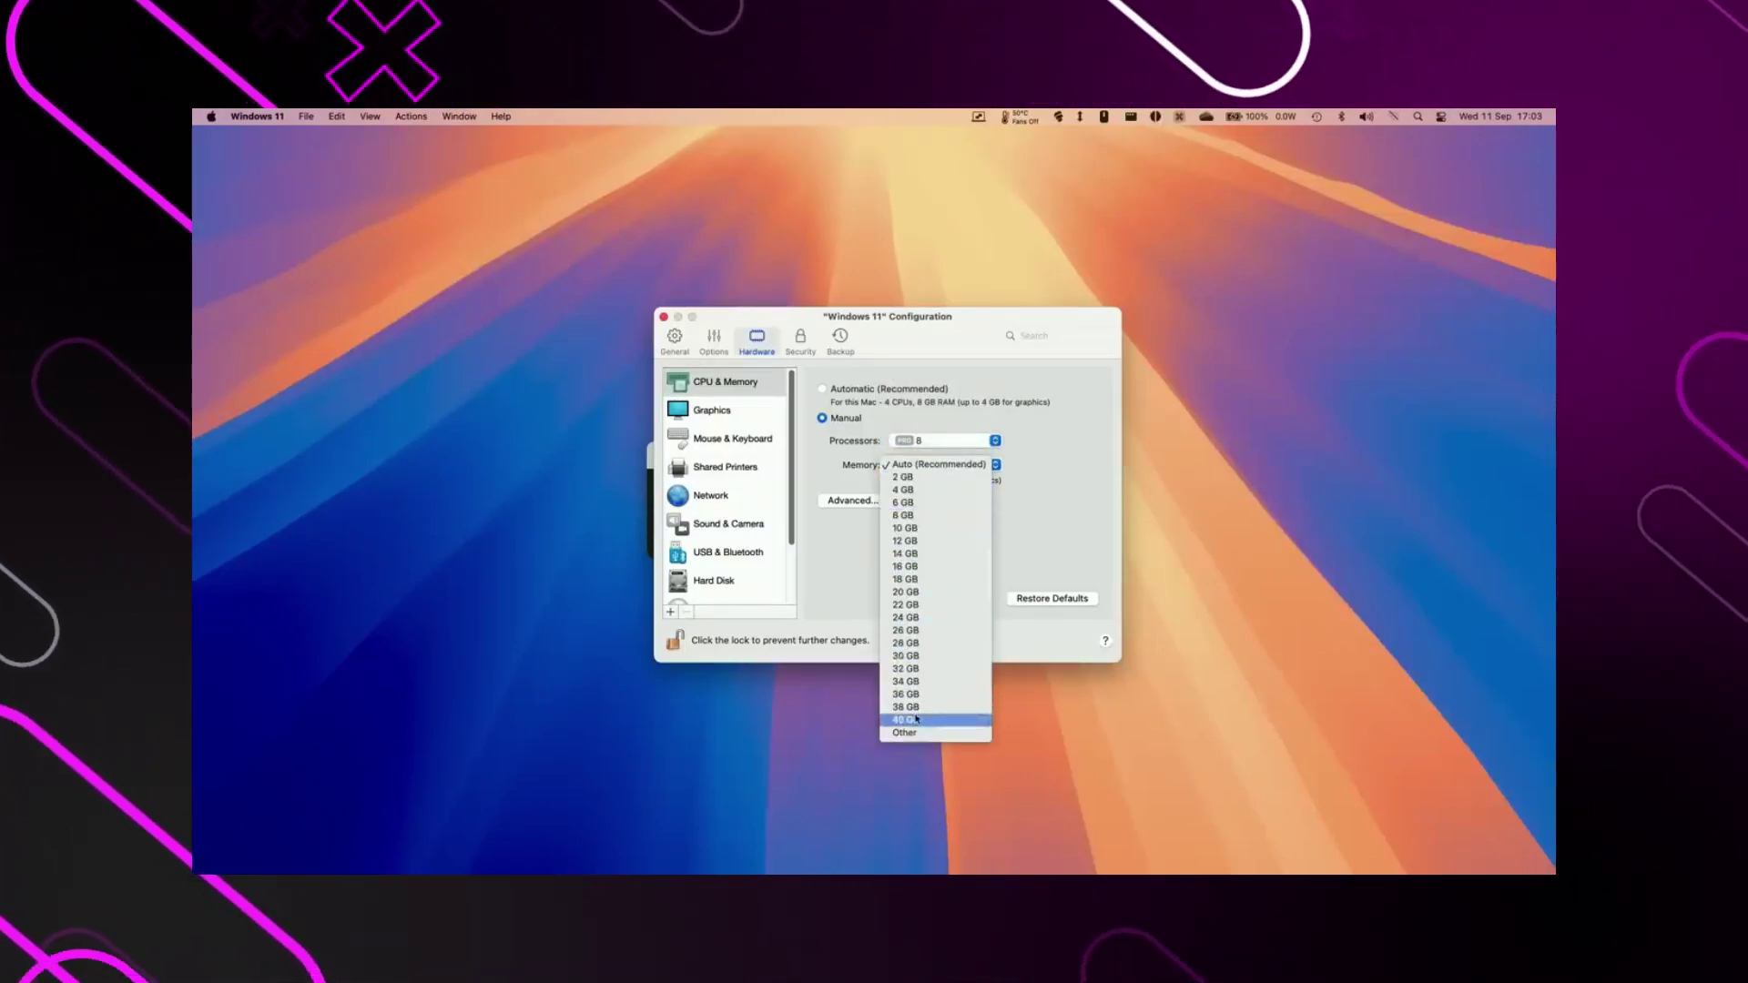
# - Adjust the processor and memory dropdowns, settling on 20 GB of memory
pyautogui.click(904, 591)
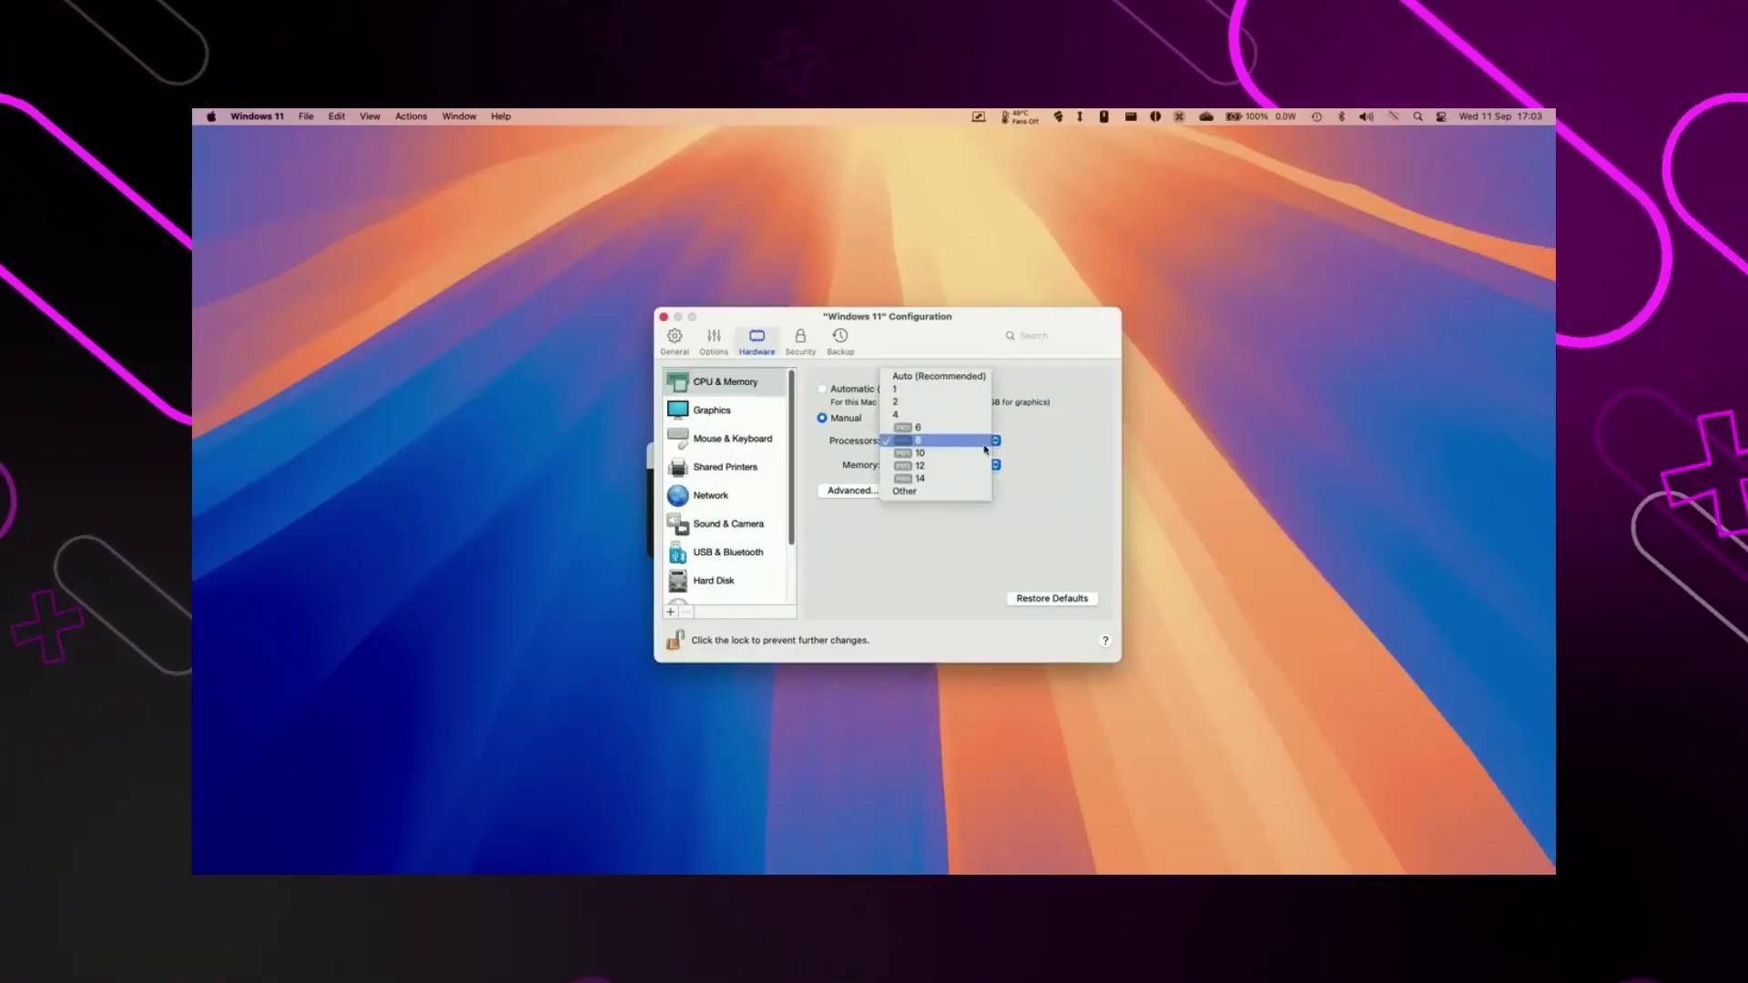
pyautogui.click(904, 415)
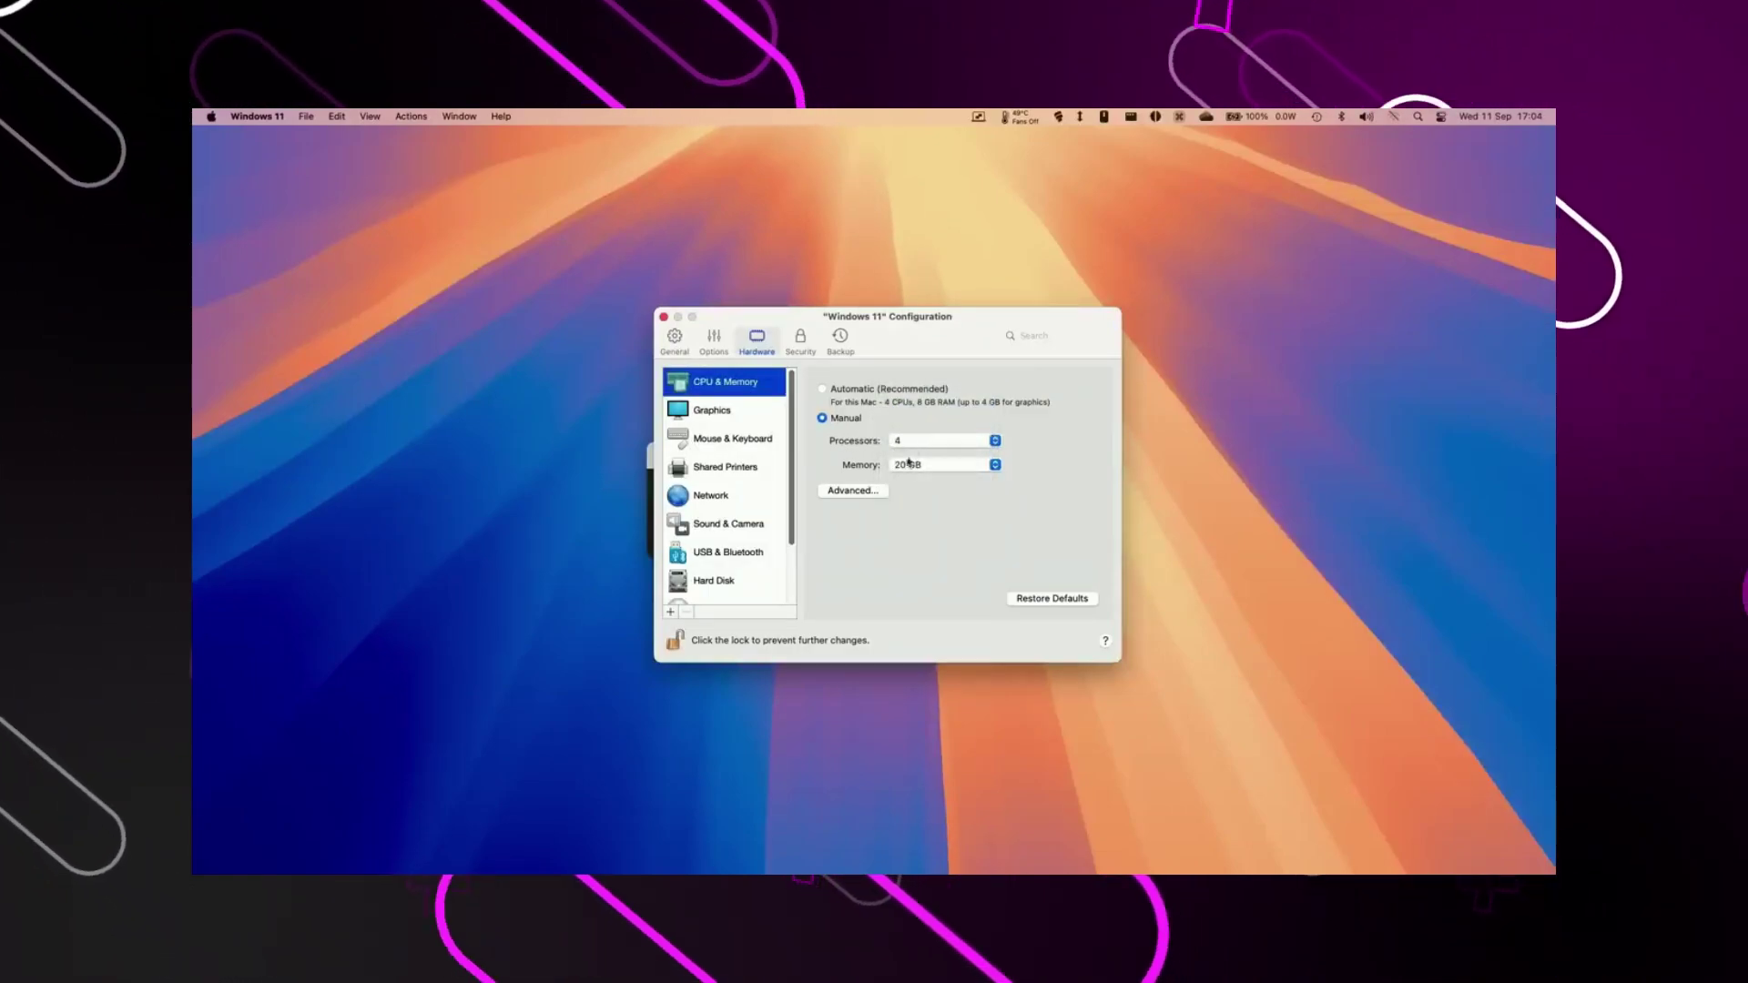
pyautogui.click(943, 464)
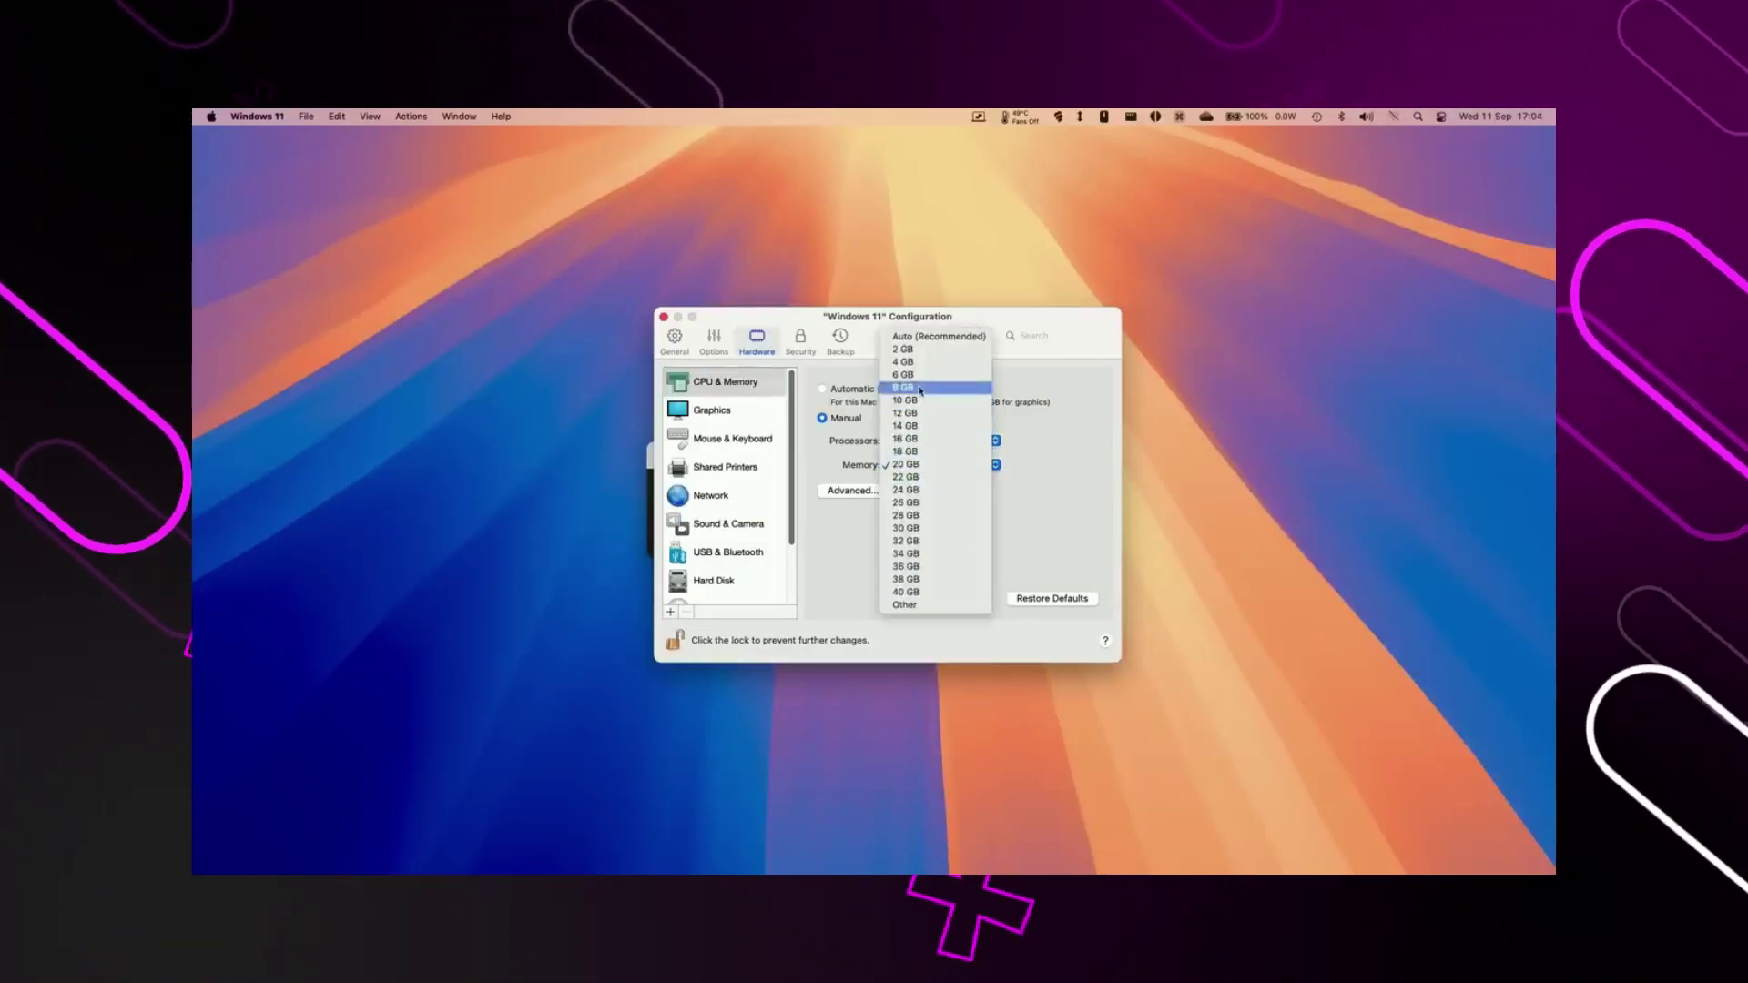
pyautogui.click(904, 362)
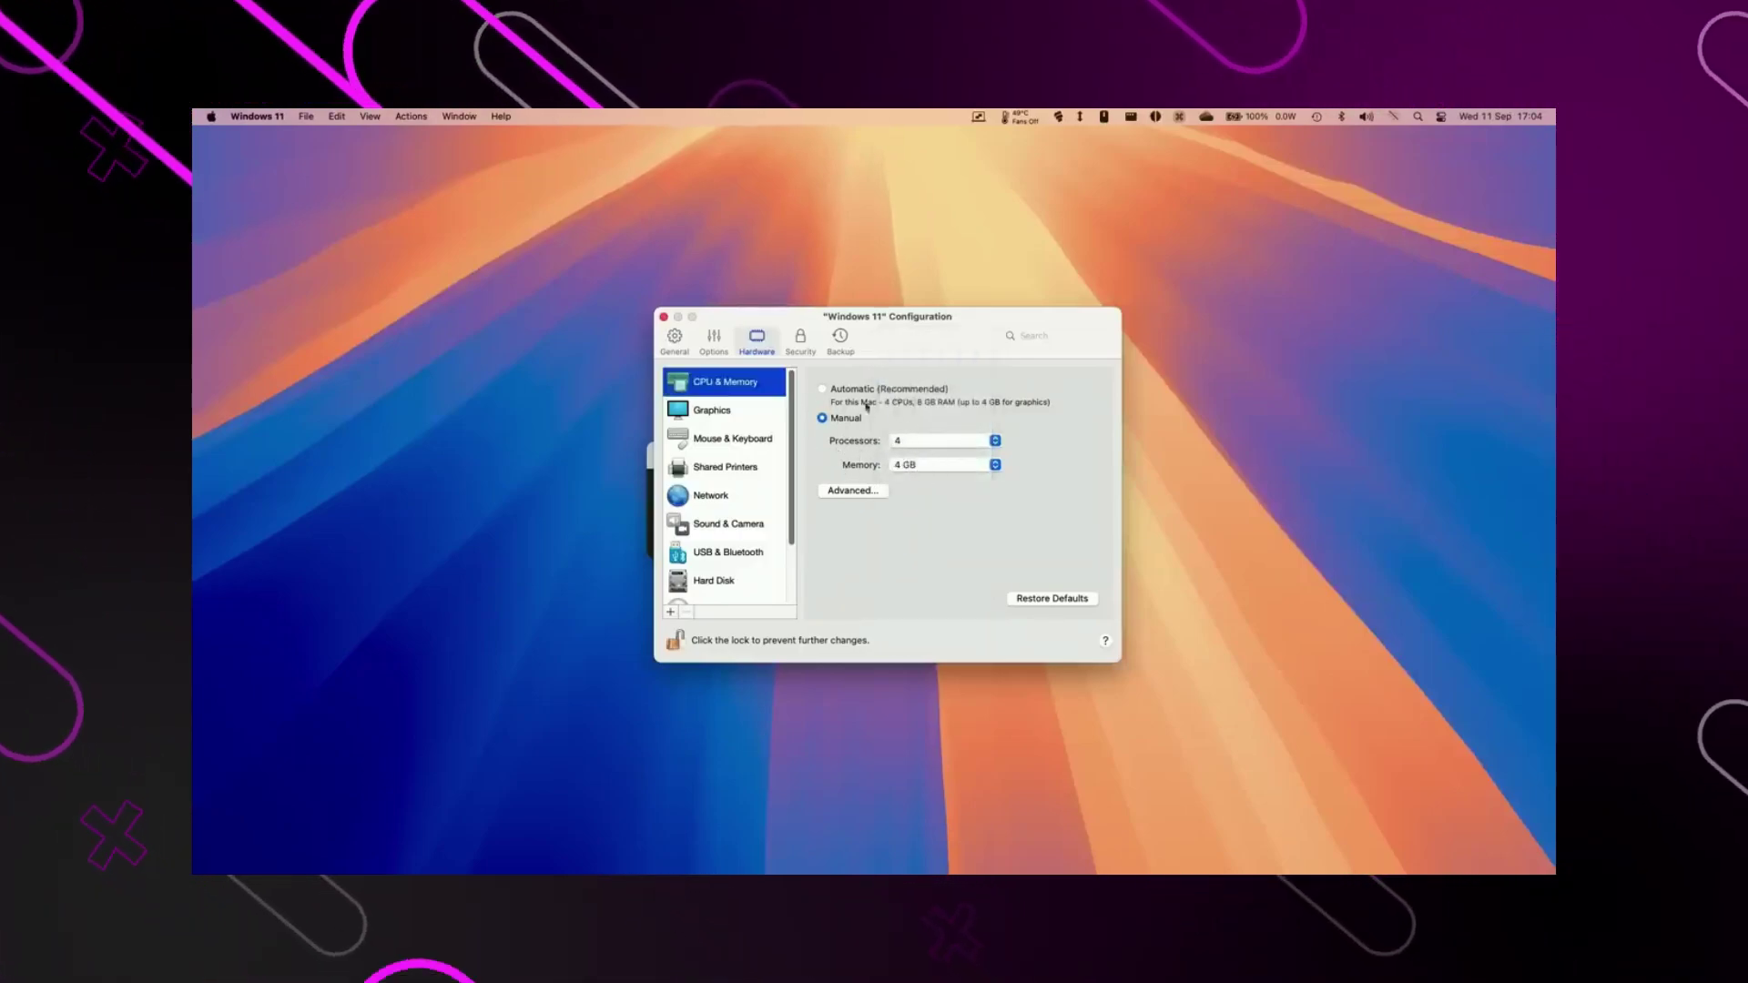
pyautogui.click(943, 465)
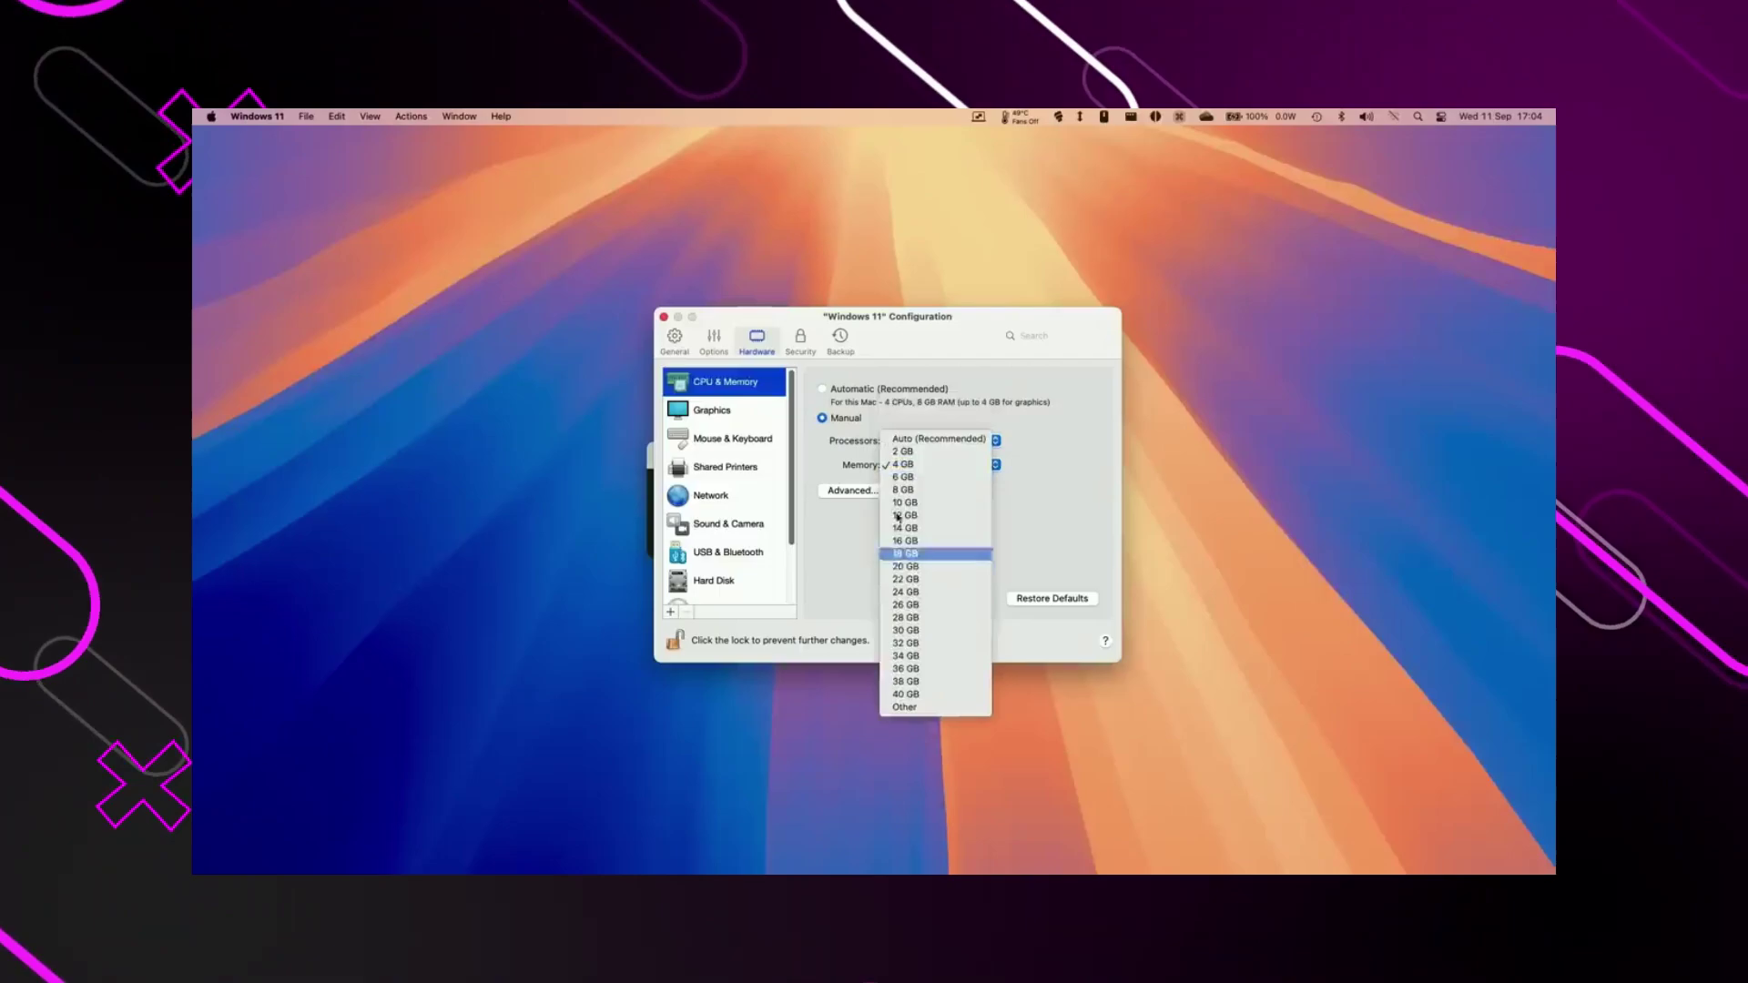
pyautogui.click(942, 465)
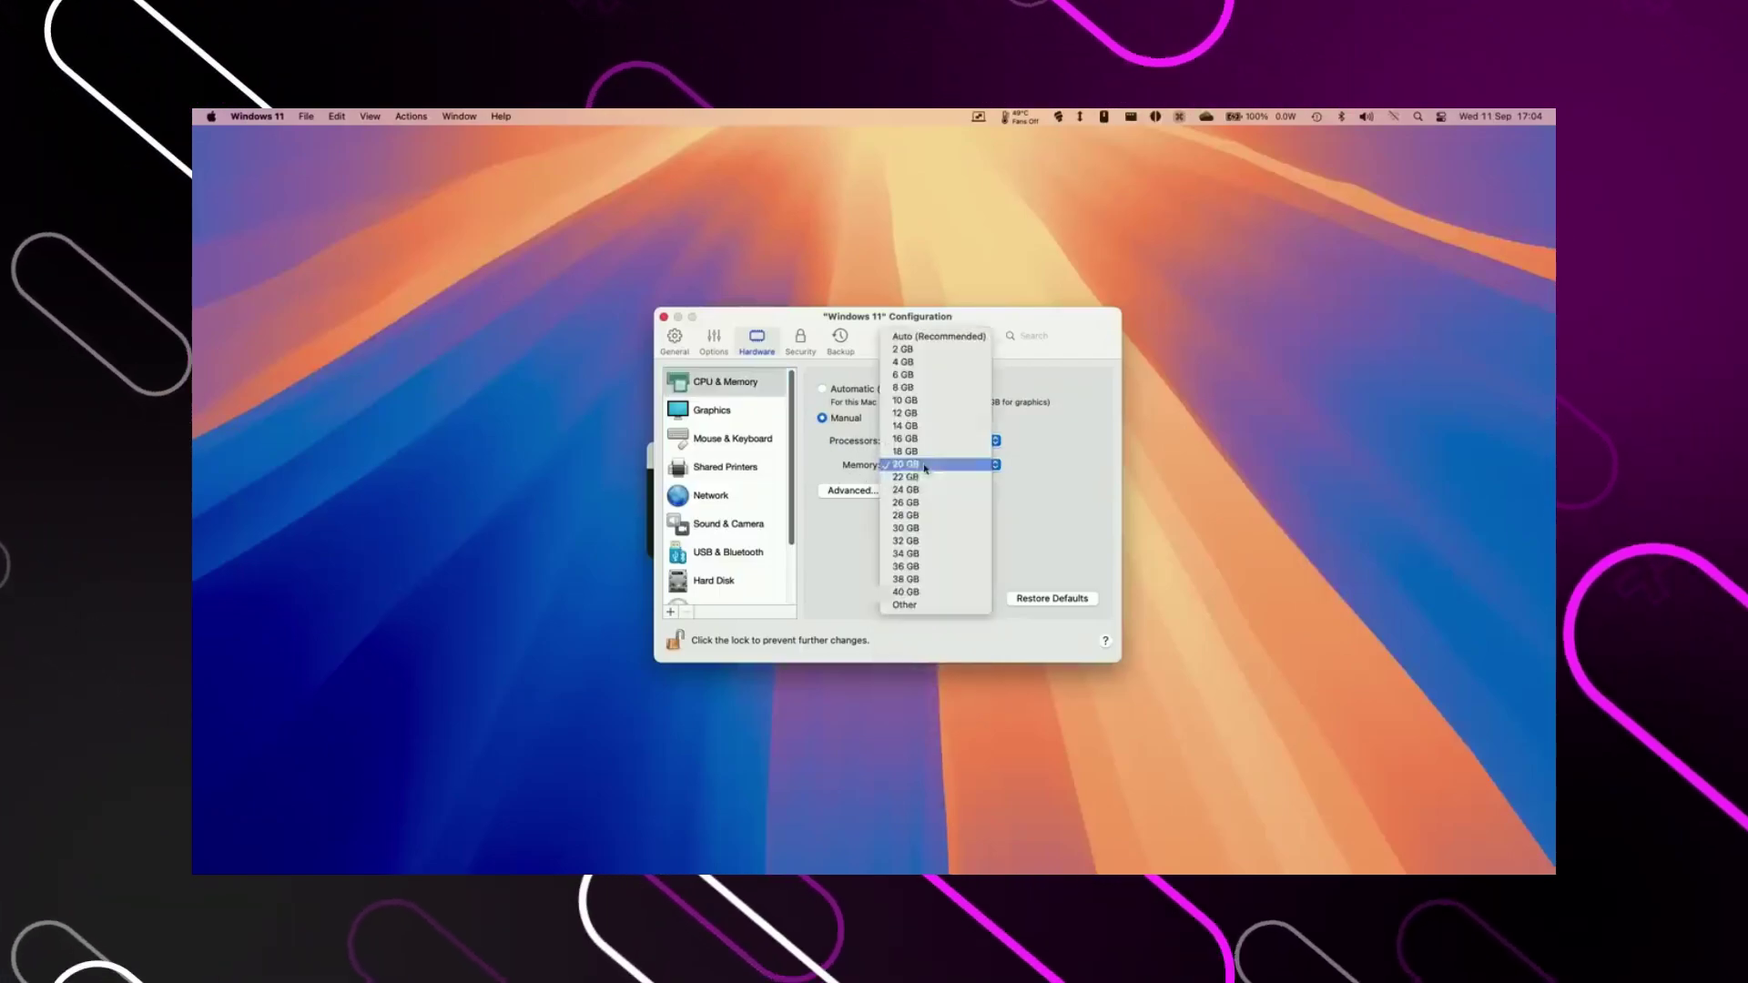
pyautogui.click(928, 478)
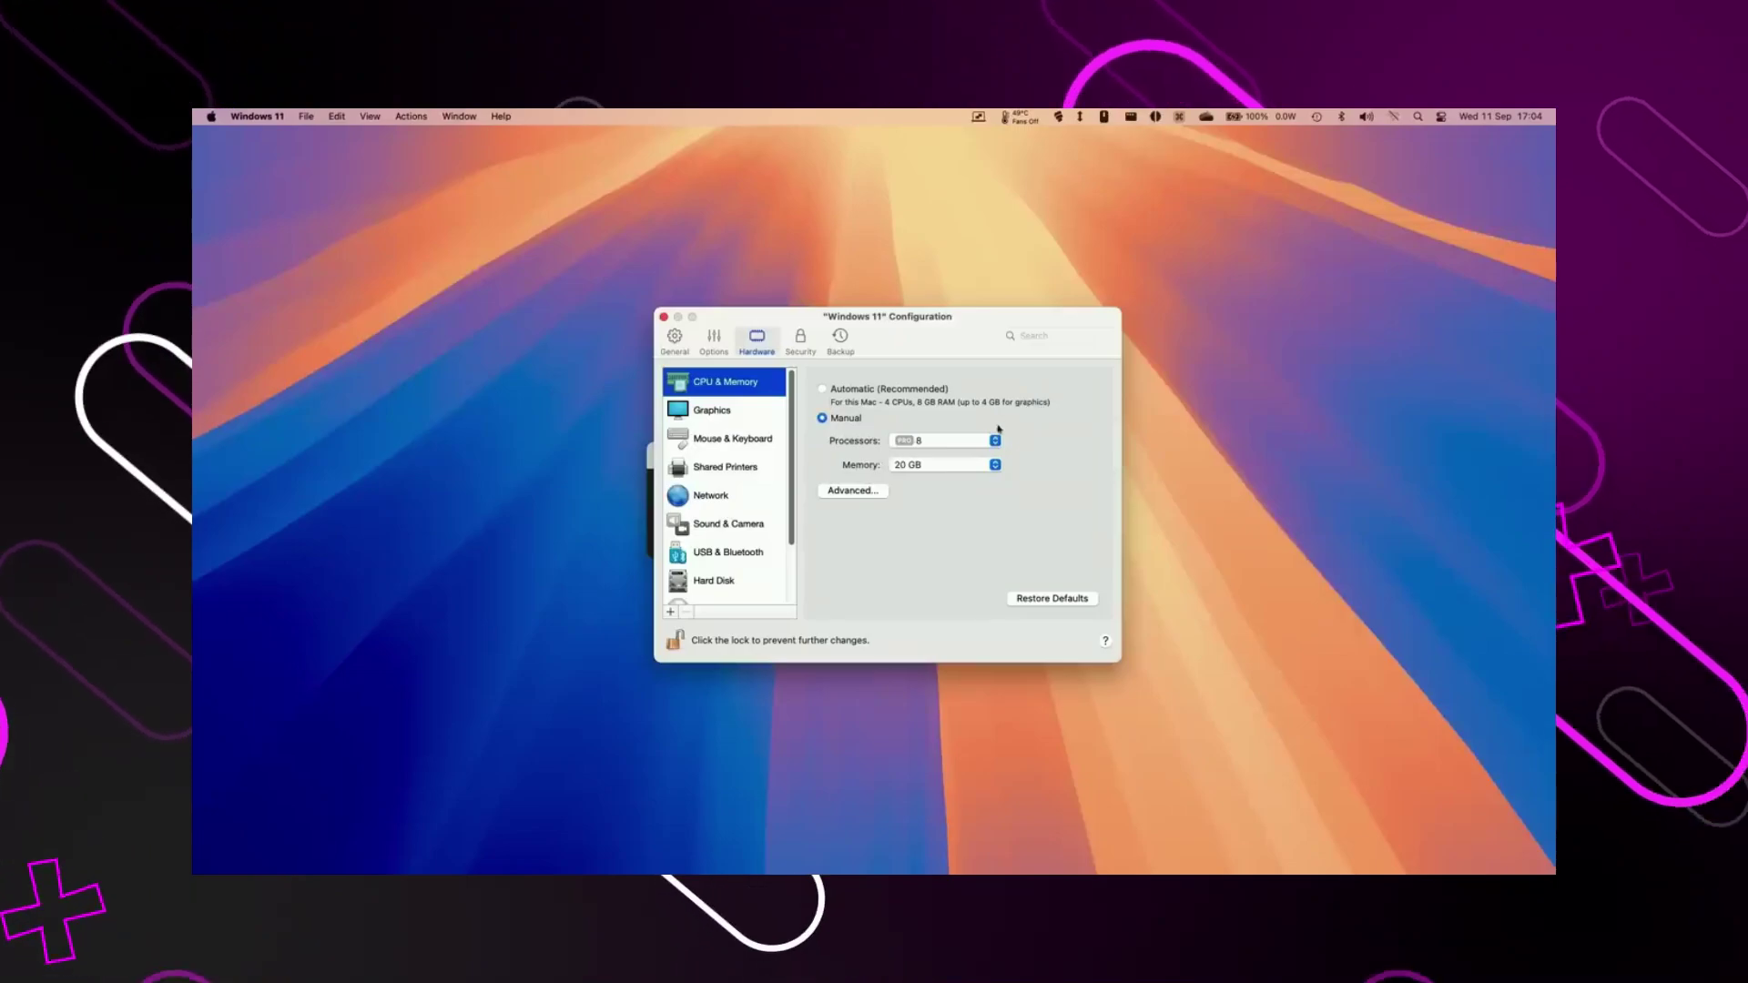
pyautogui.click(942, 473)
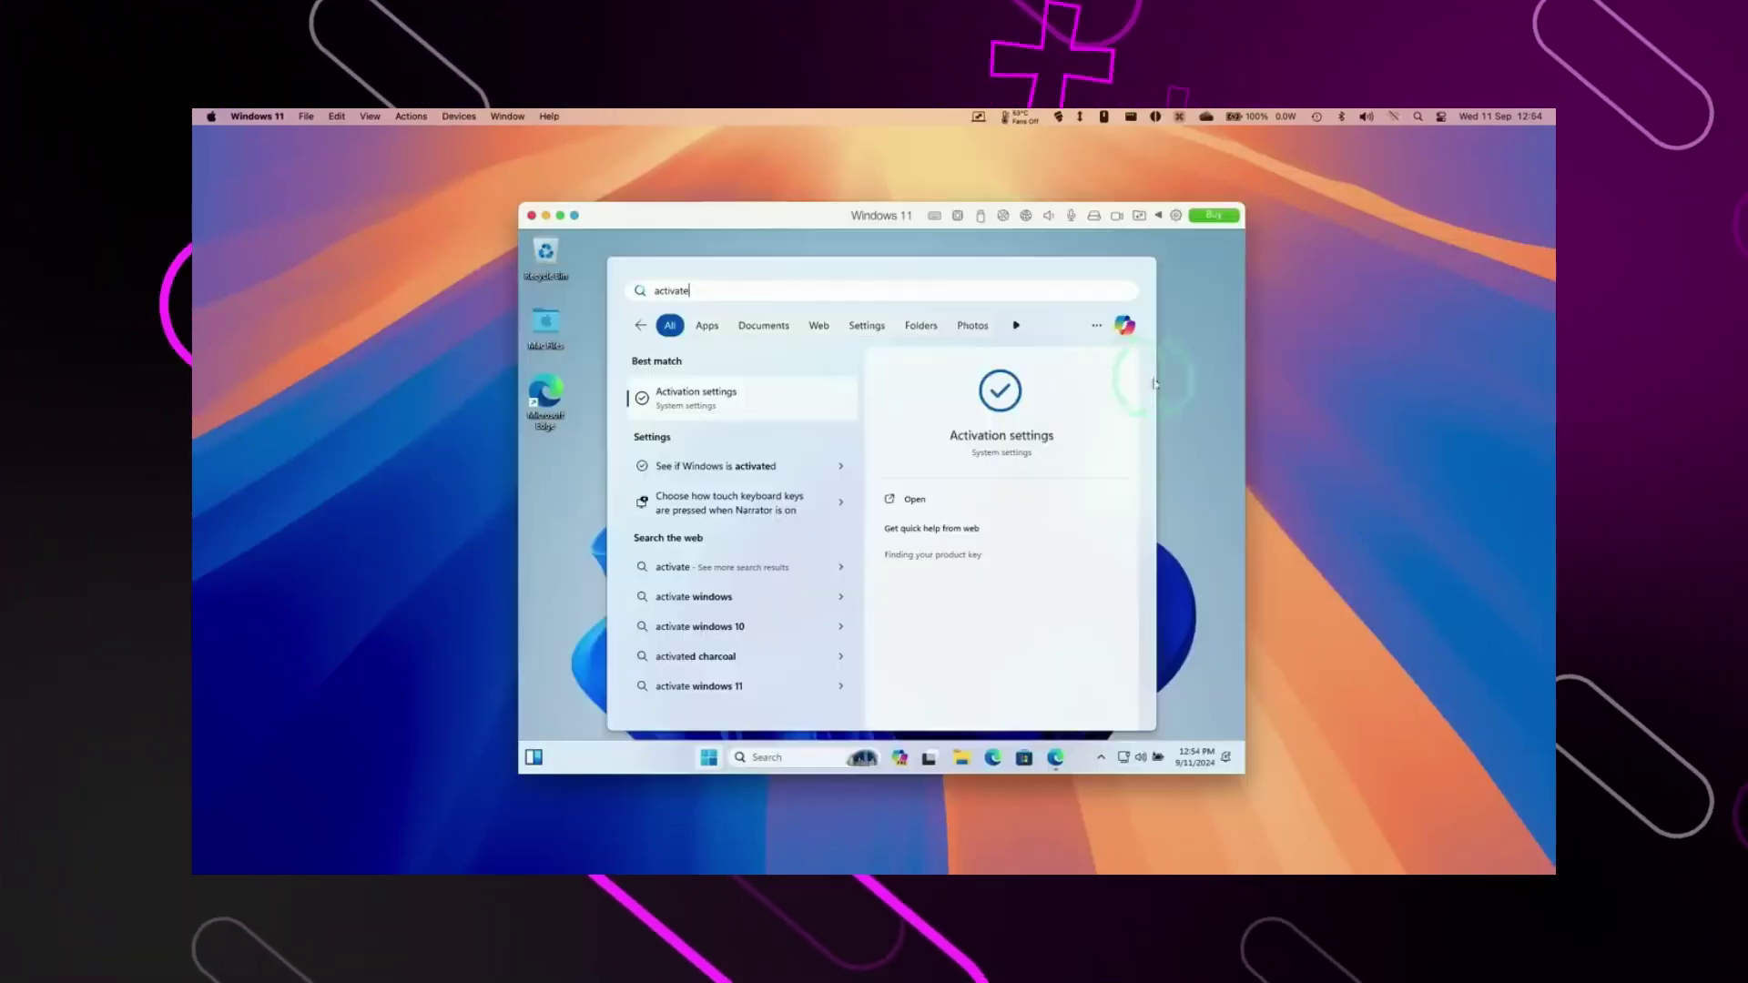
# - Search Windows for activation and choose Change product key in Activation settings
pyautogui.click(706, 759)
pyautogui.write('ac')
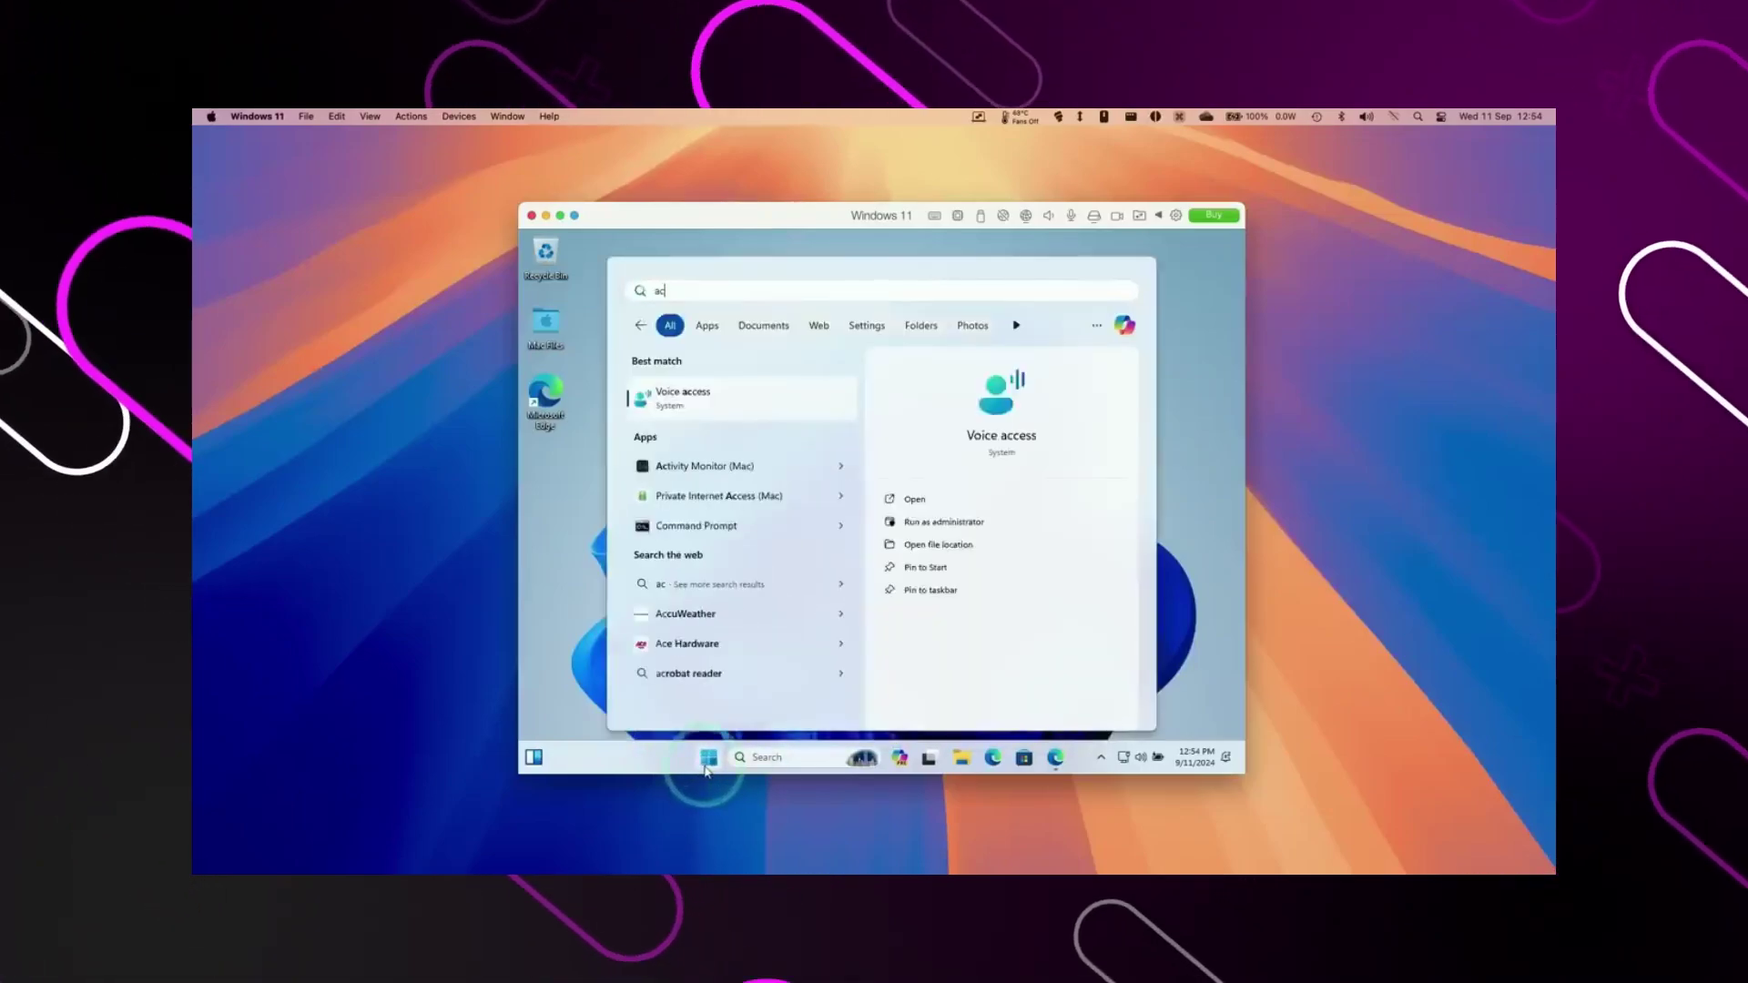
pyautogui.write('tivat')
pyautogui.click(791, 394)
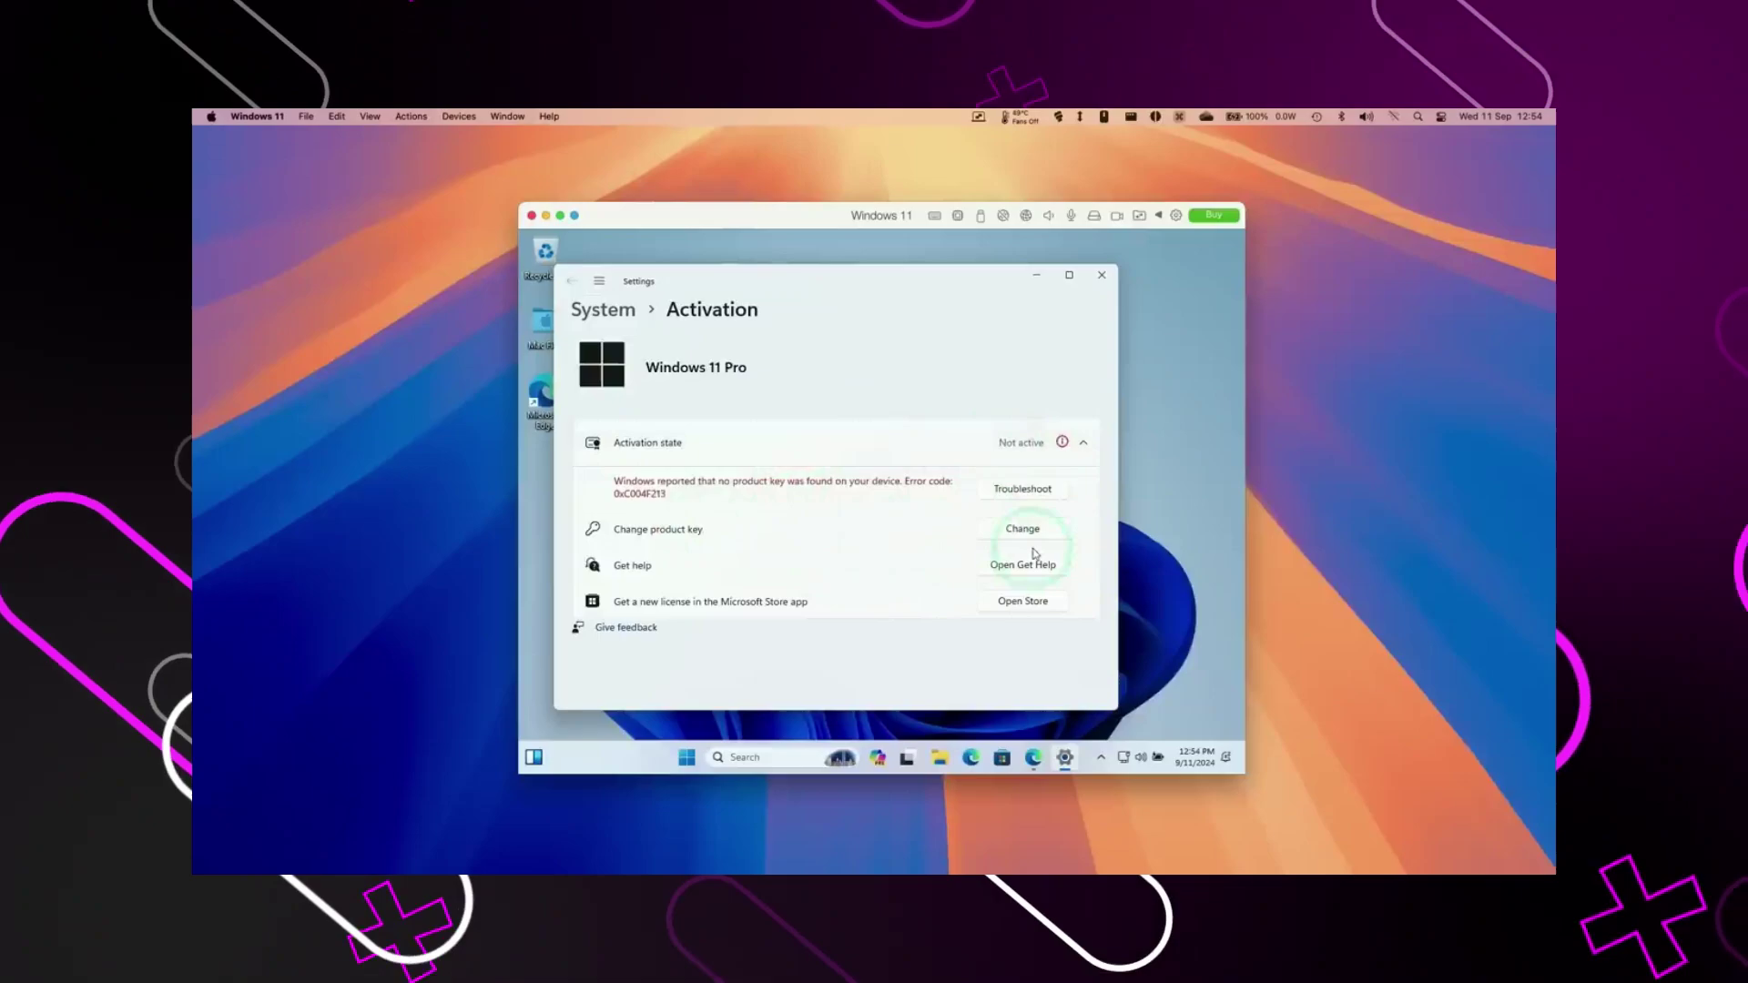
pyautogui.click(1015, 534)
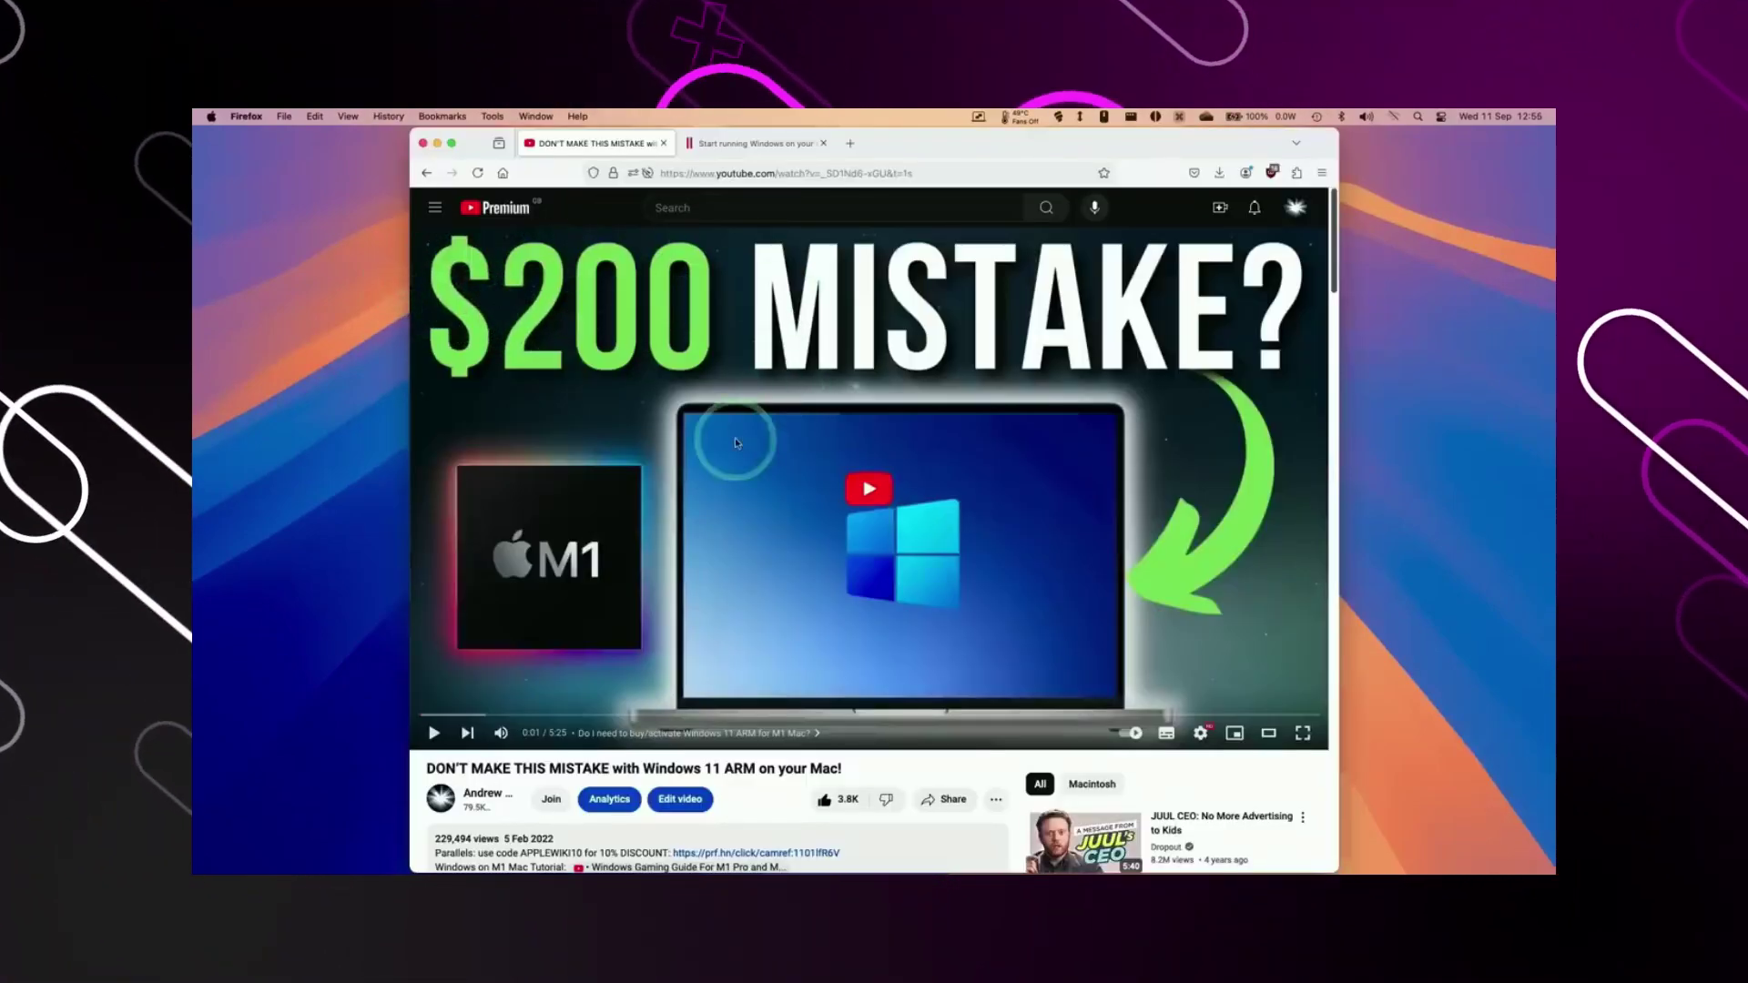
pyautogui.scroll(-2, 735, 443)
pyautogui.scroll(-1, 724, 615)
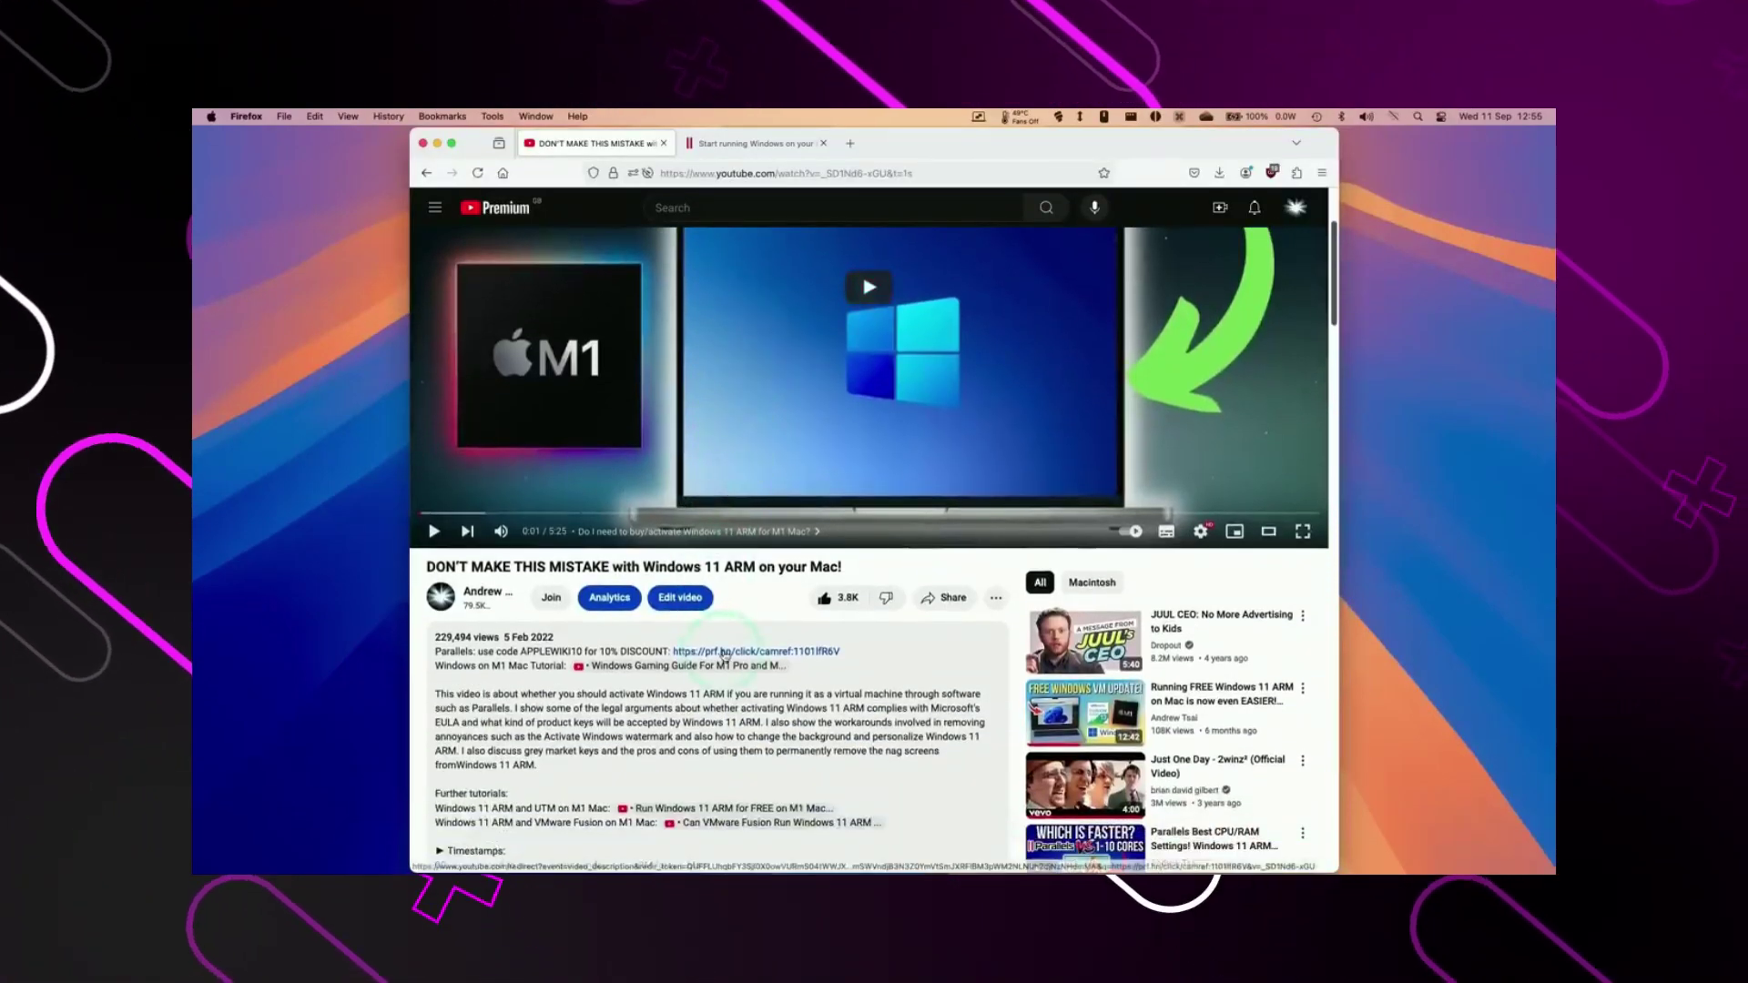
pyautogui.scroll(-1, 684, 676)
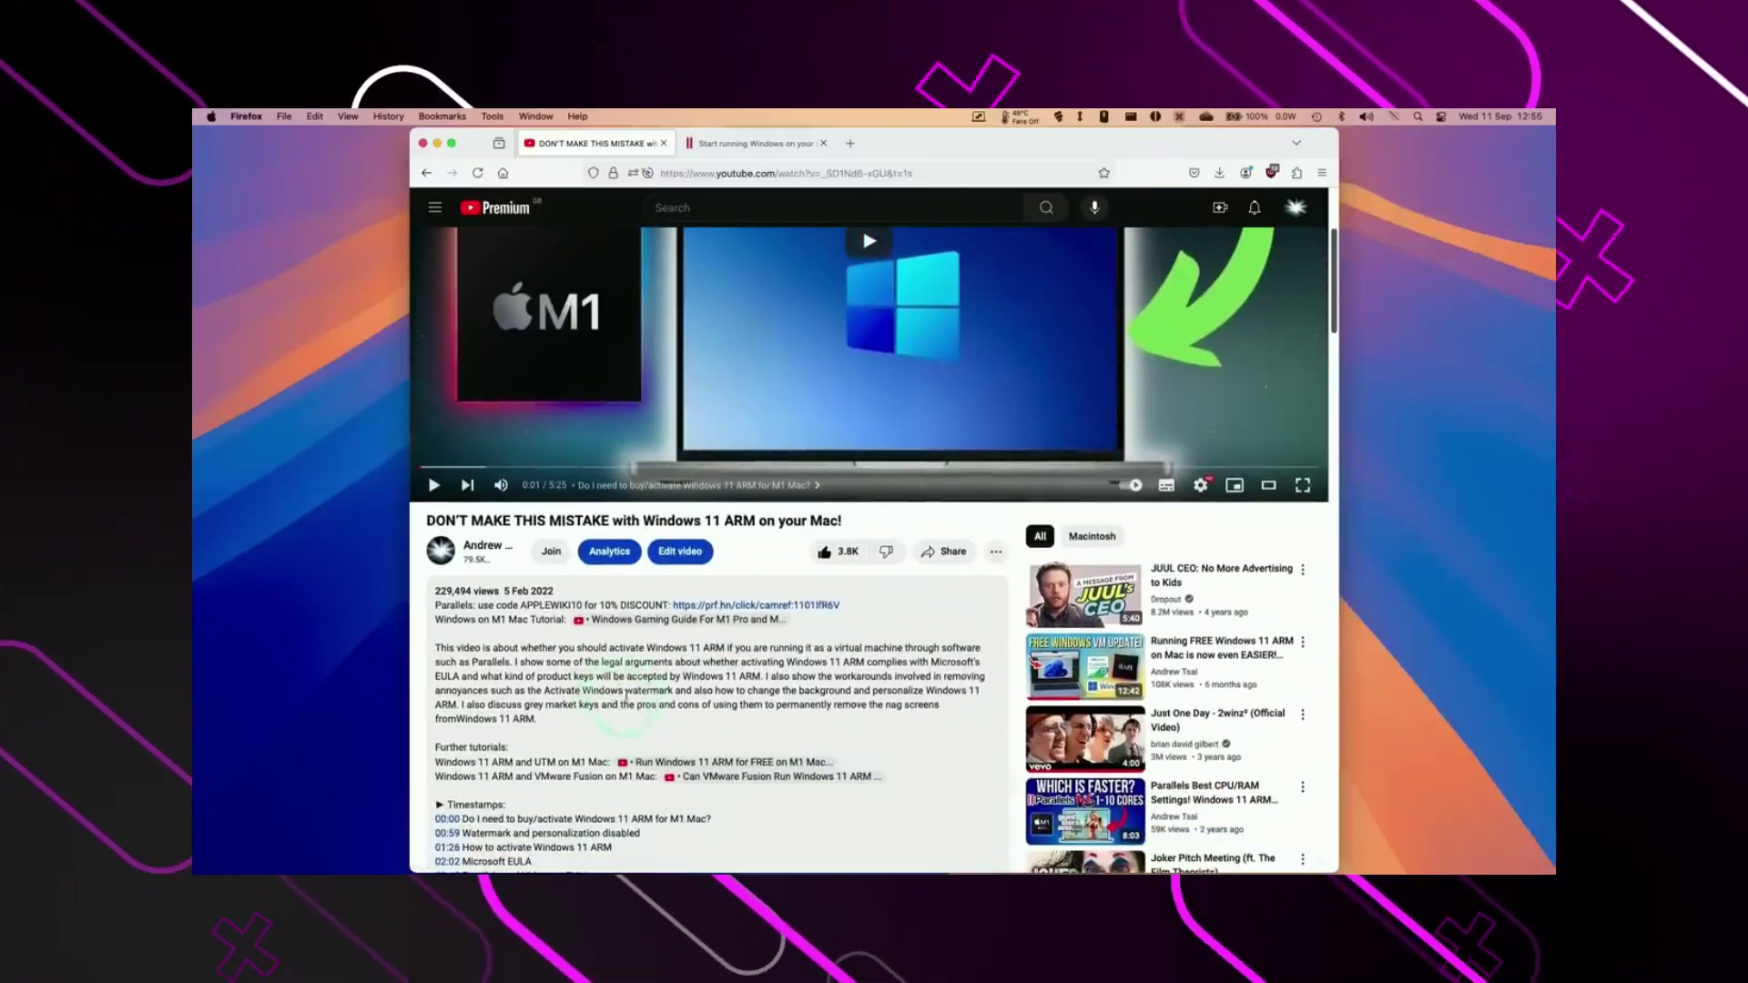
pyautogui.scroll(3, 667, 665)
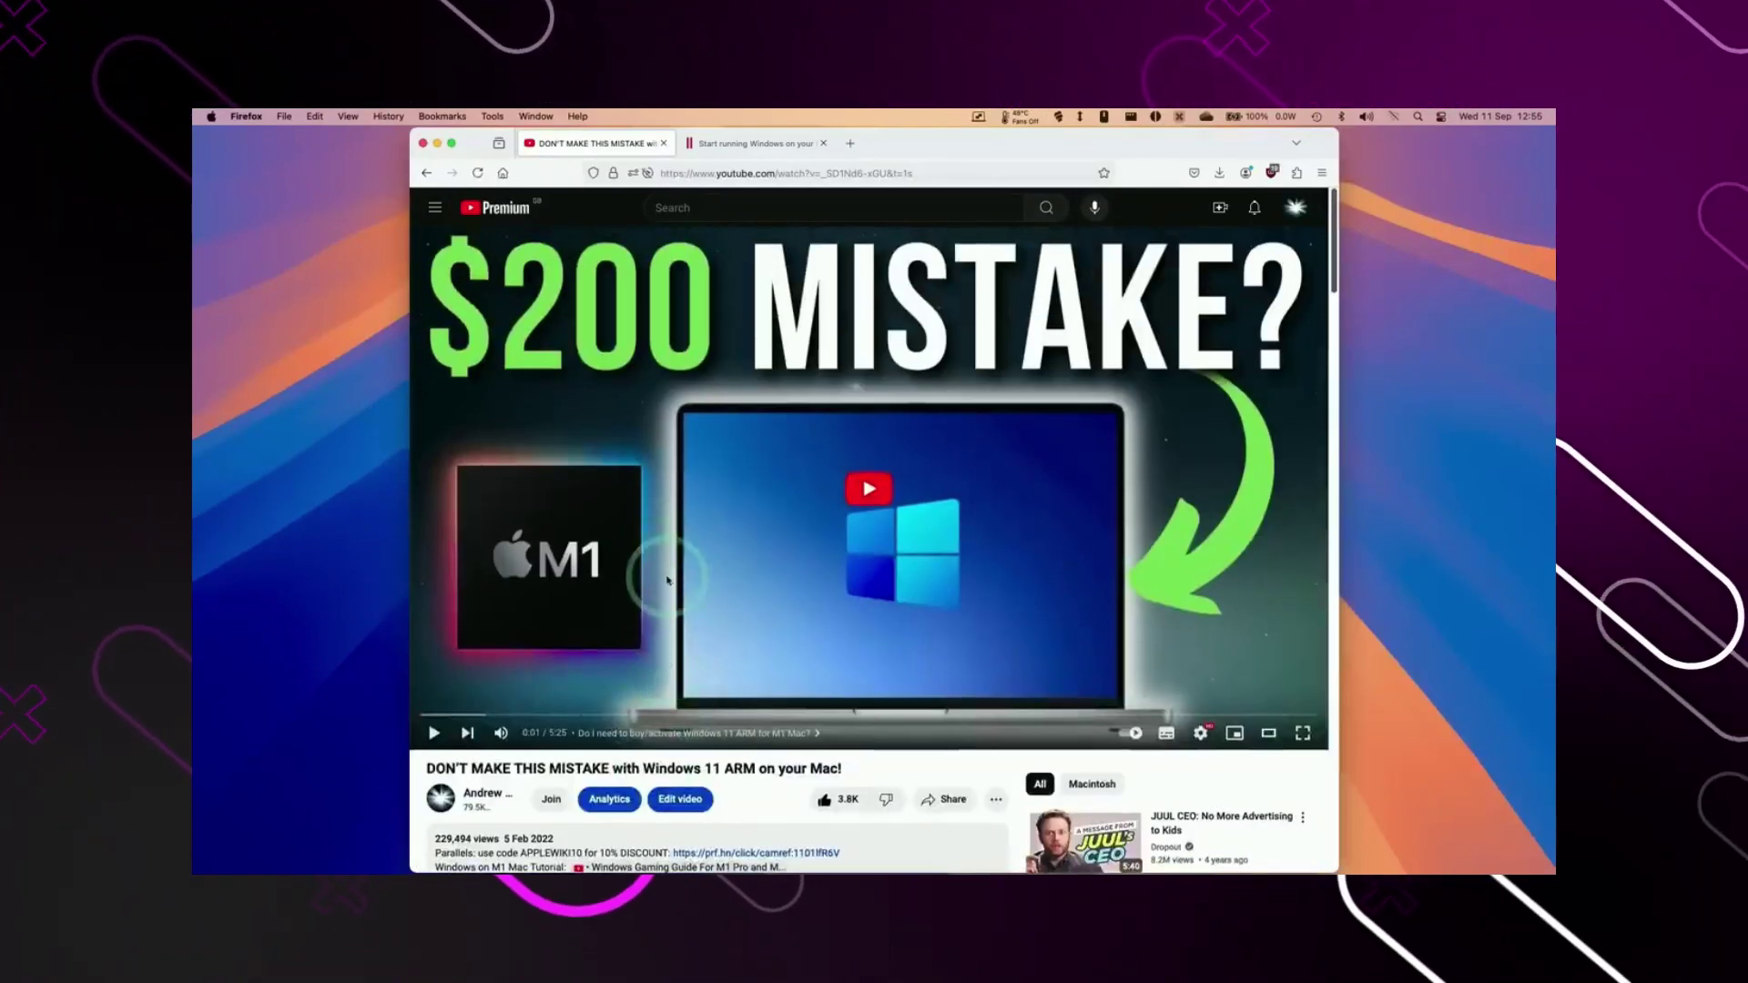
pyautogui.scroll(-3, 645, 643)
pyautogui.scroll(-1, 644, 642)
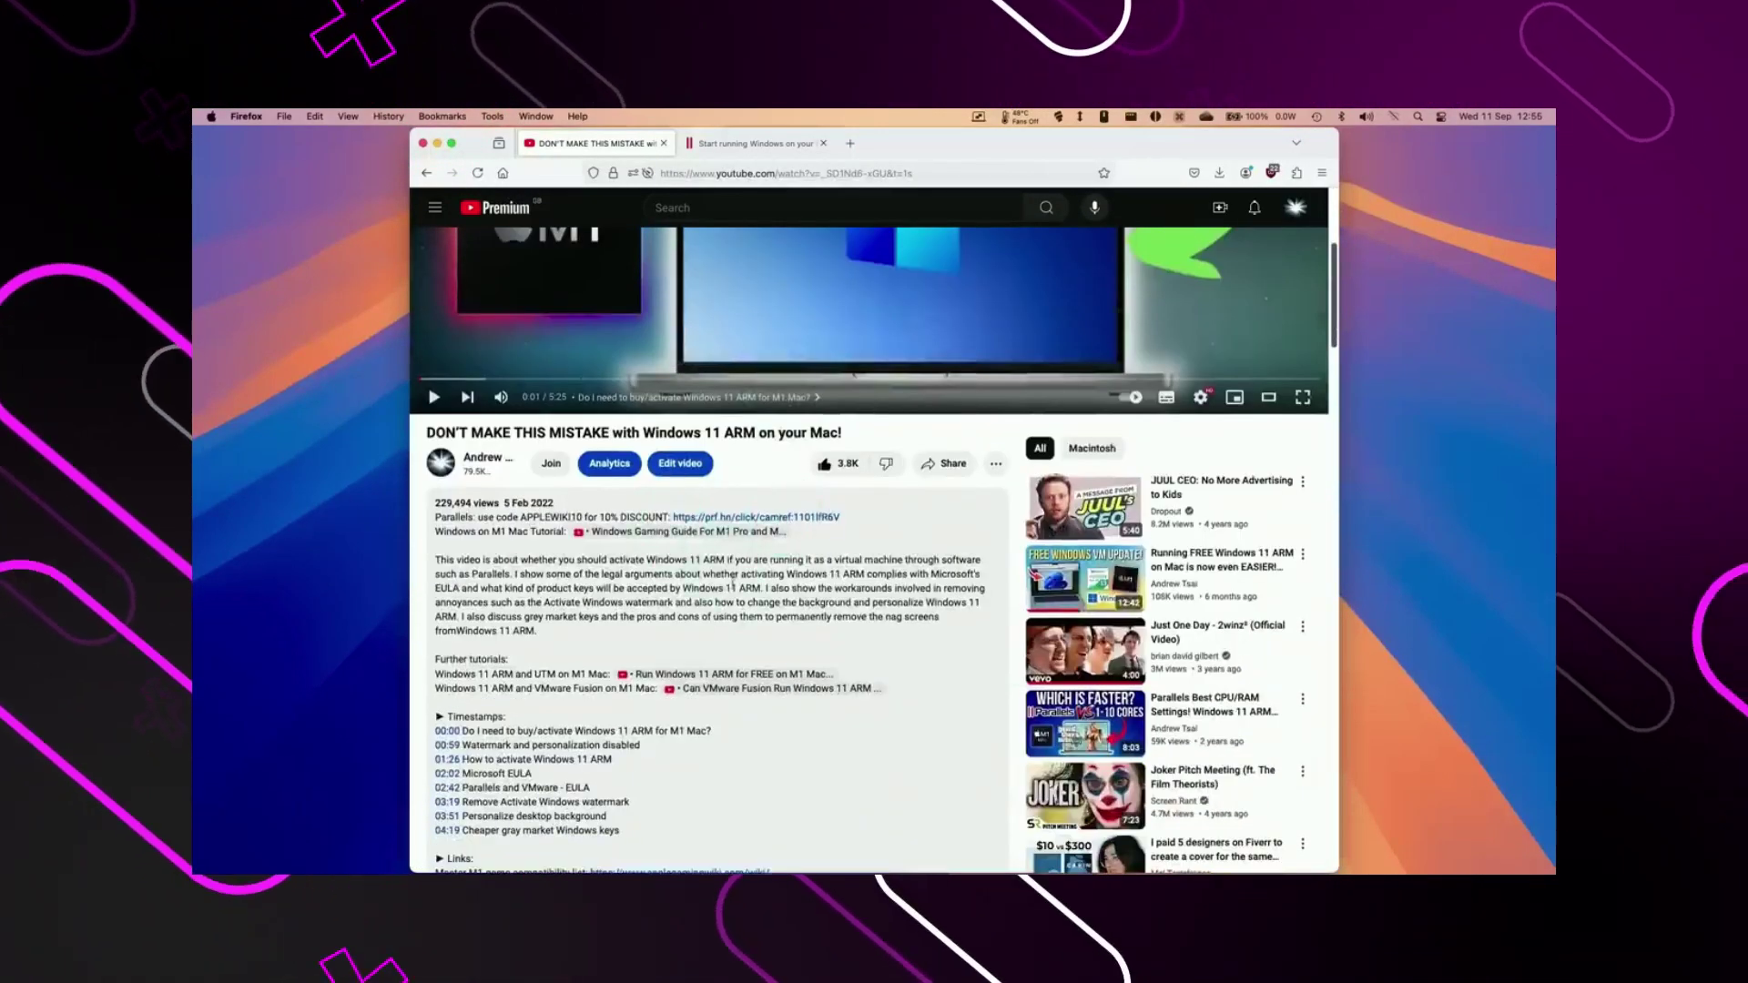
pyautogui.scroll(-2, 648, 615)
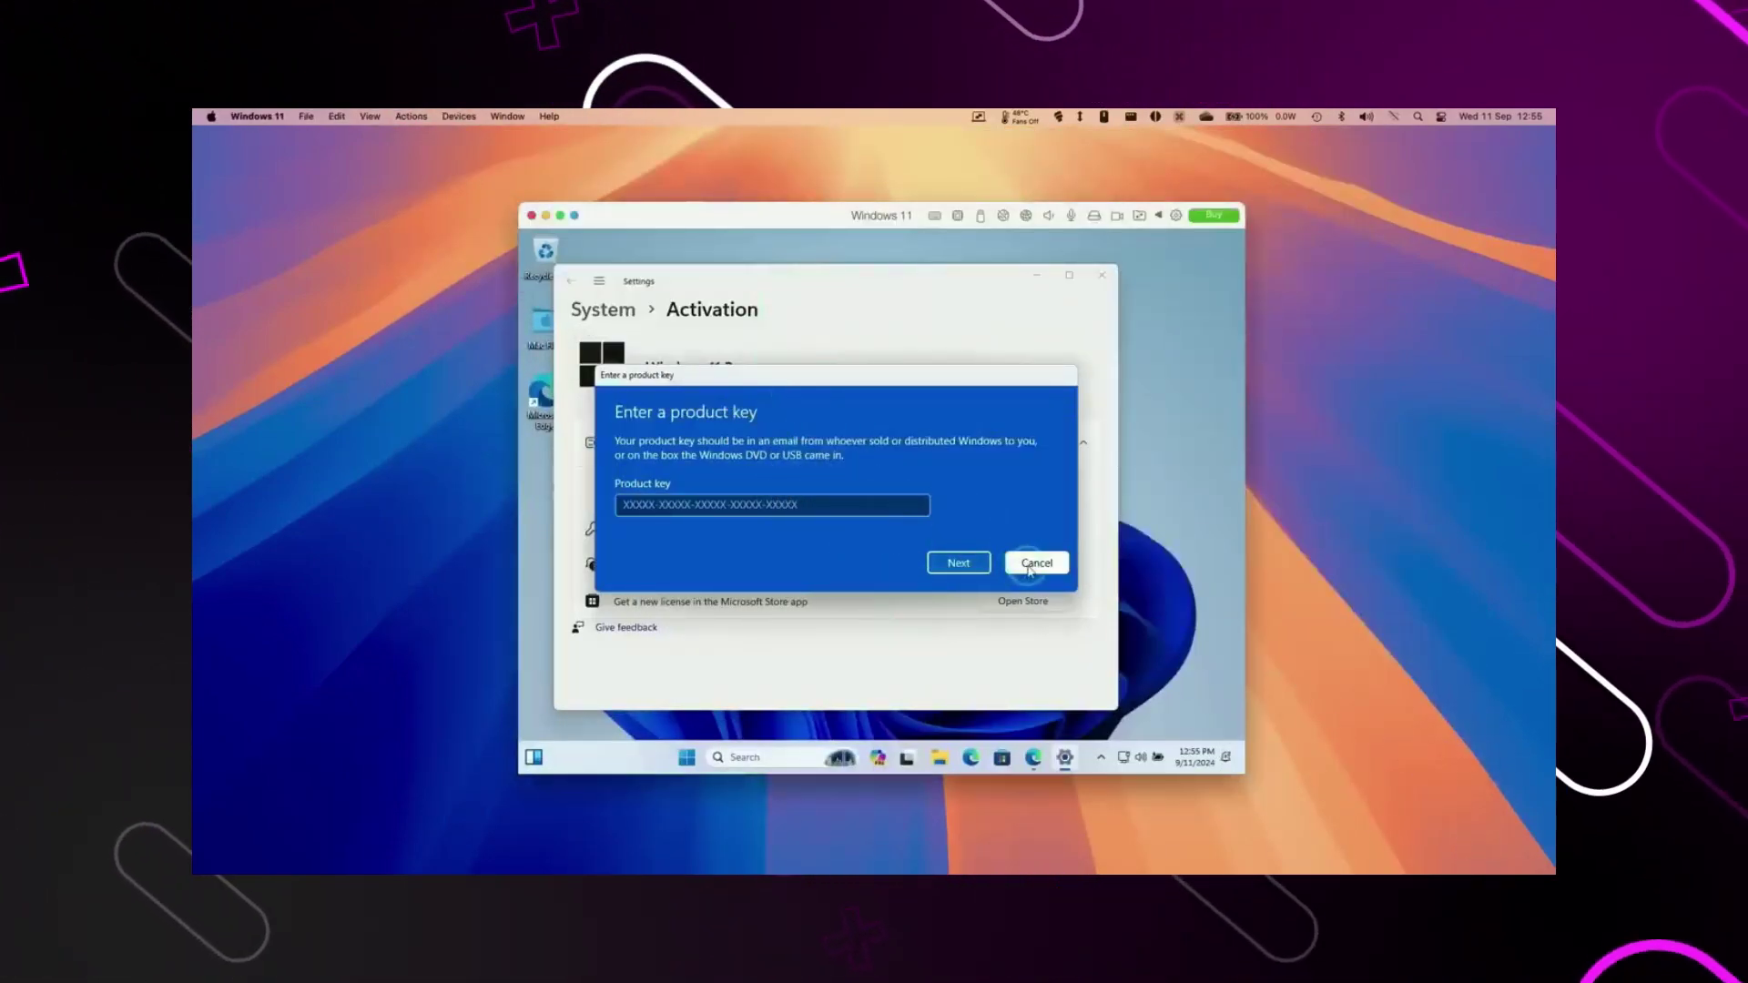
# - Cancel the product key prompt, close Settings, and open Steam's official site from a web search
pyautogui.click(1029, 567)
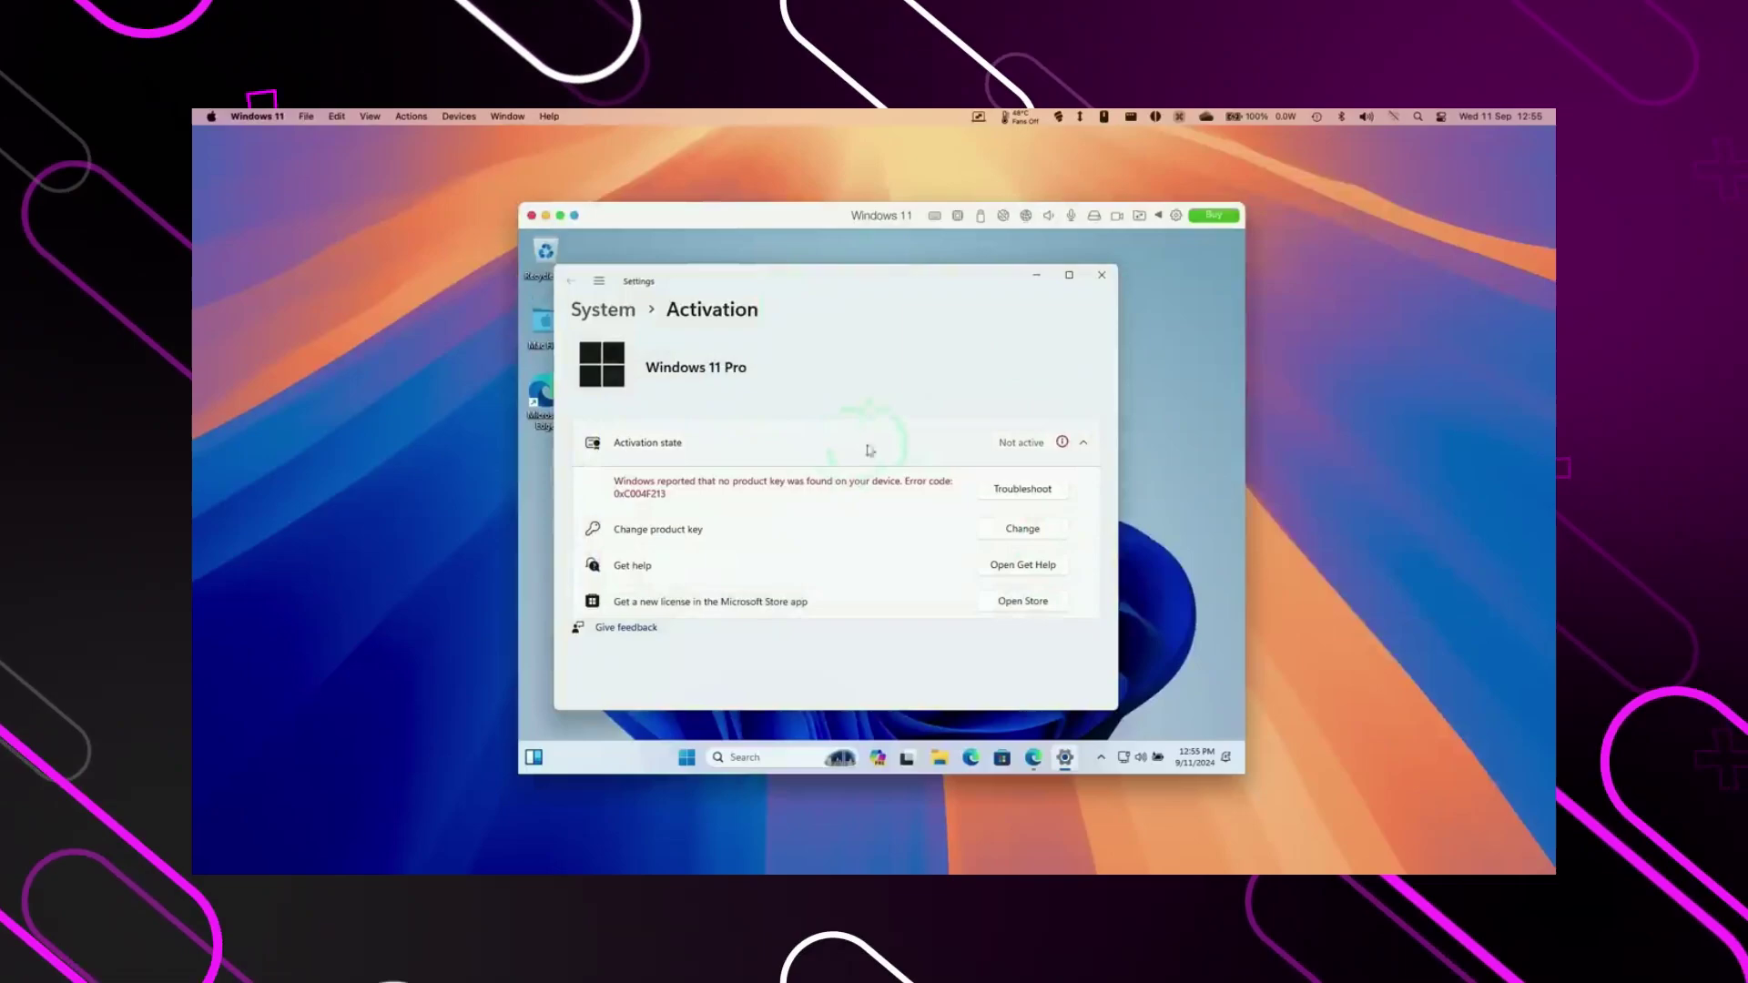
pyautogui.click(1102, 274)
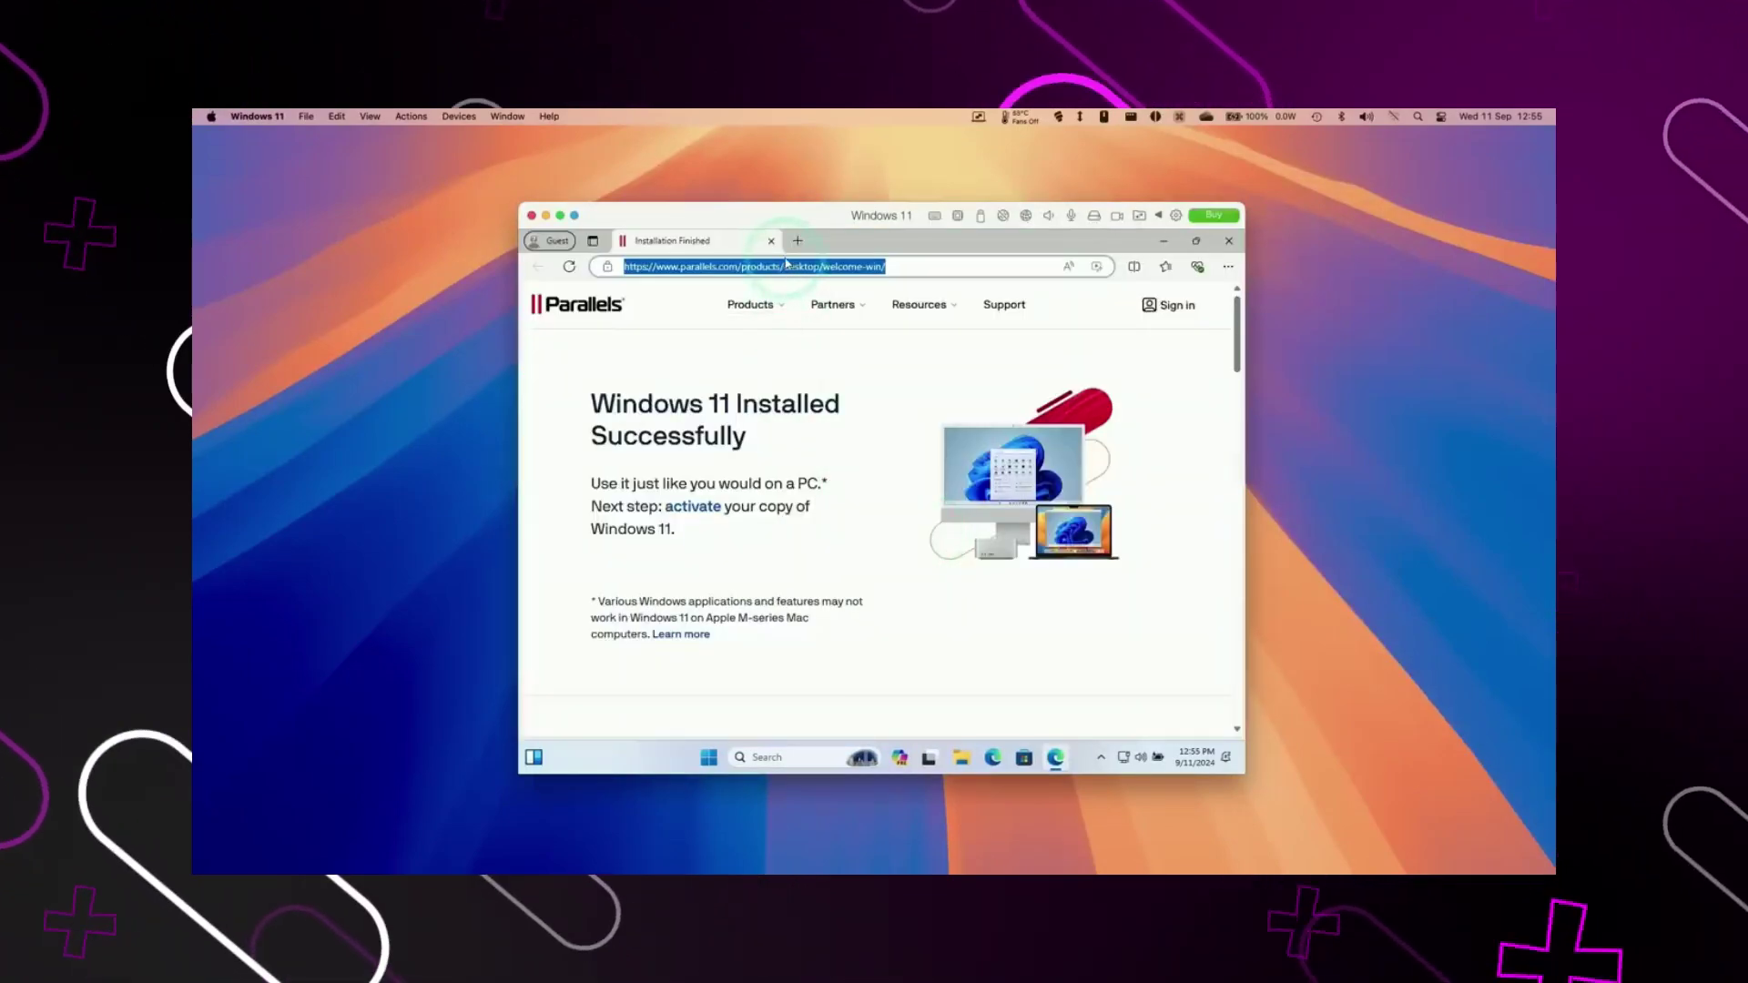
pyautogui.write('steam')
pyautogui.press('Return')
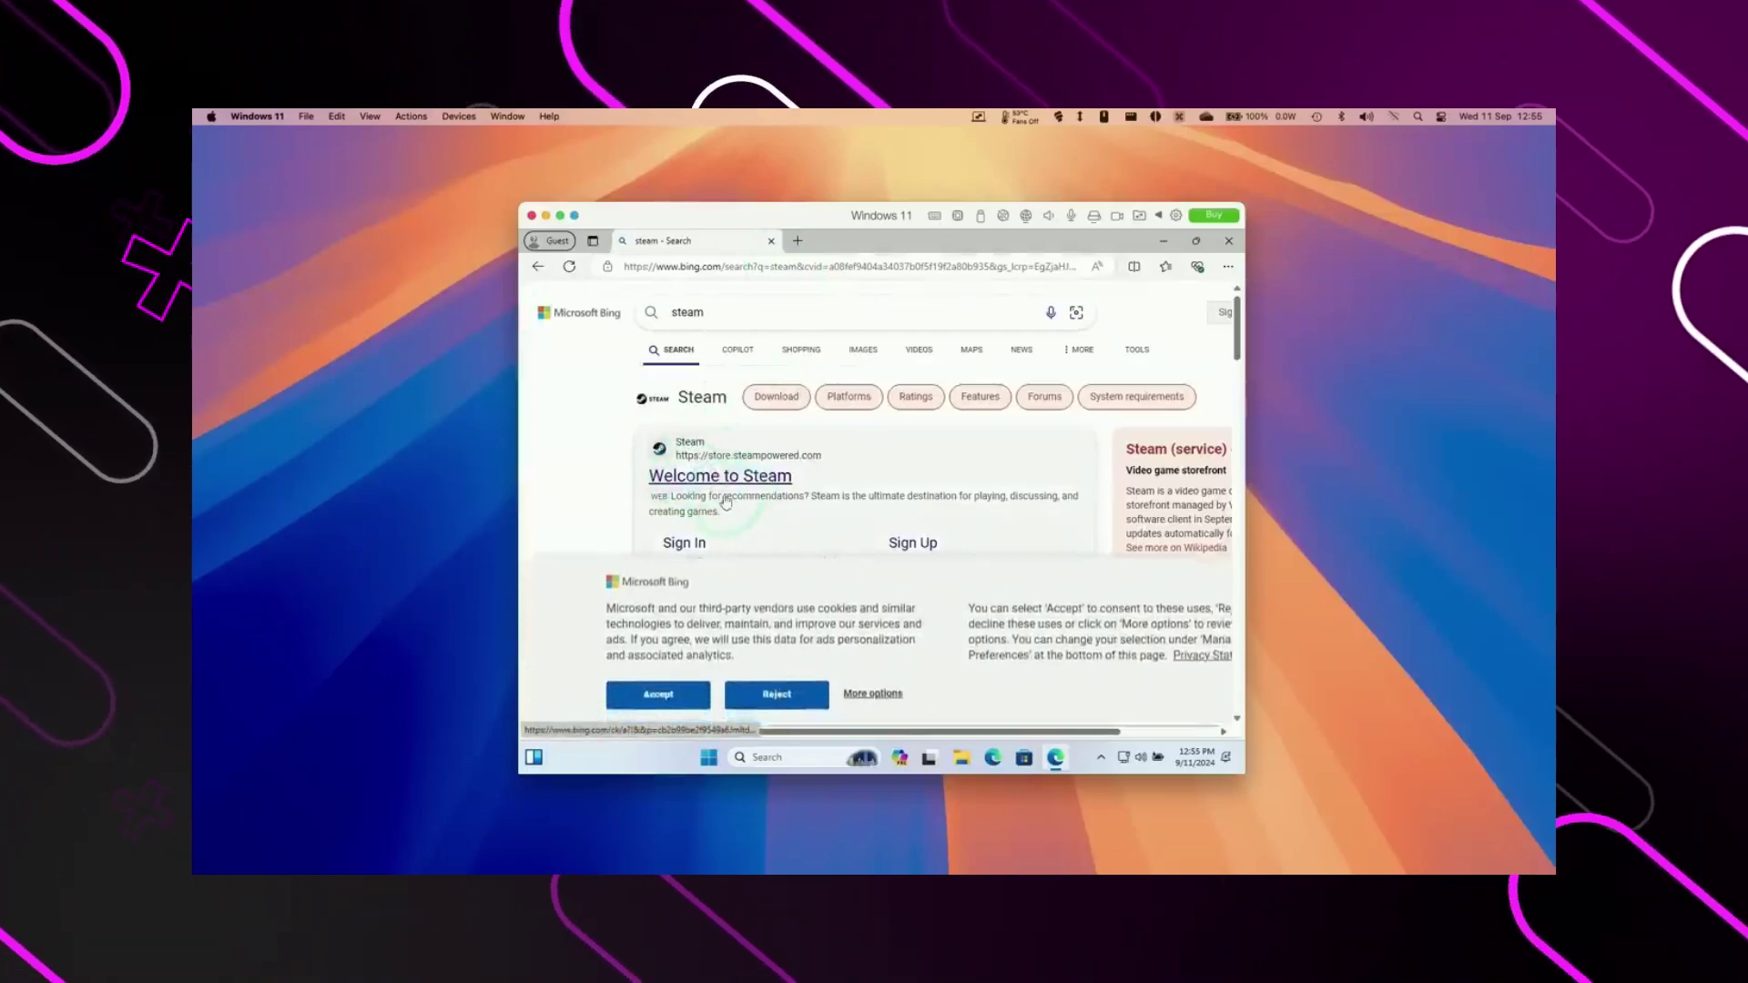
pyautogui.click(706, 481)
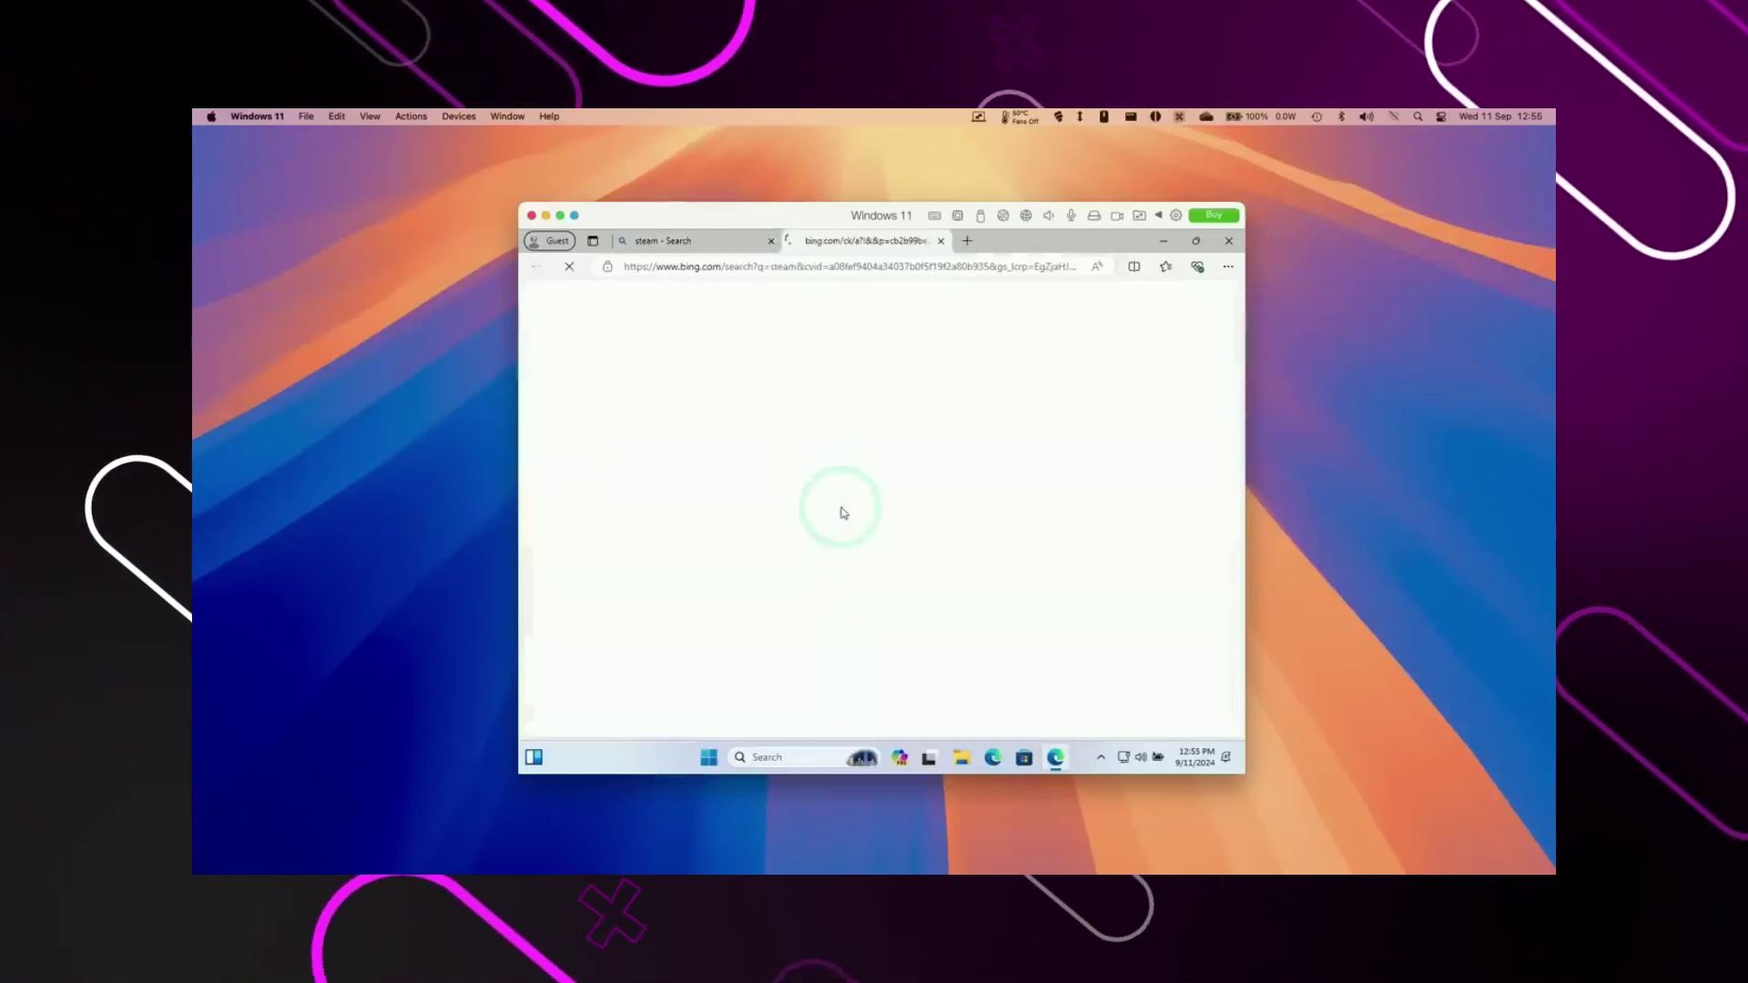
pyautogui.click(771, 240)
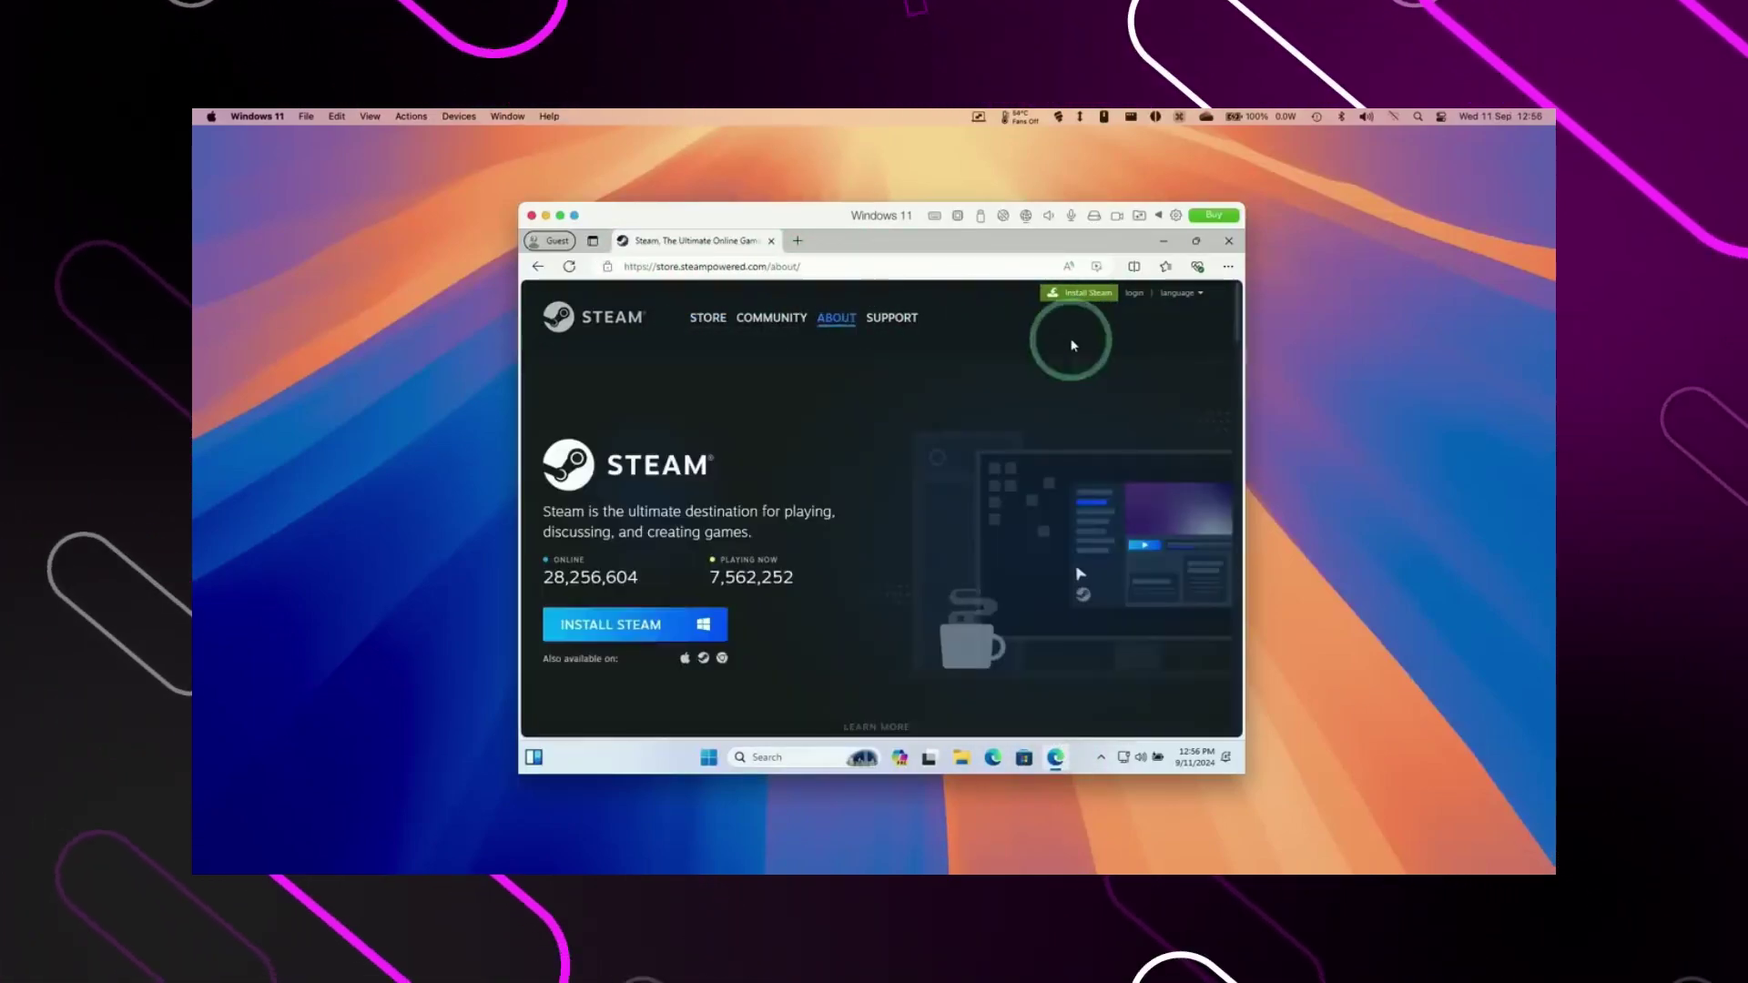
# - Download and run SteamSetup.exe, approve it, and advance past the Welcome and Language pages
pyautogui.click(617, 638)
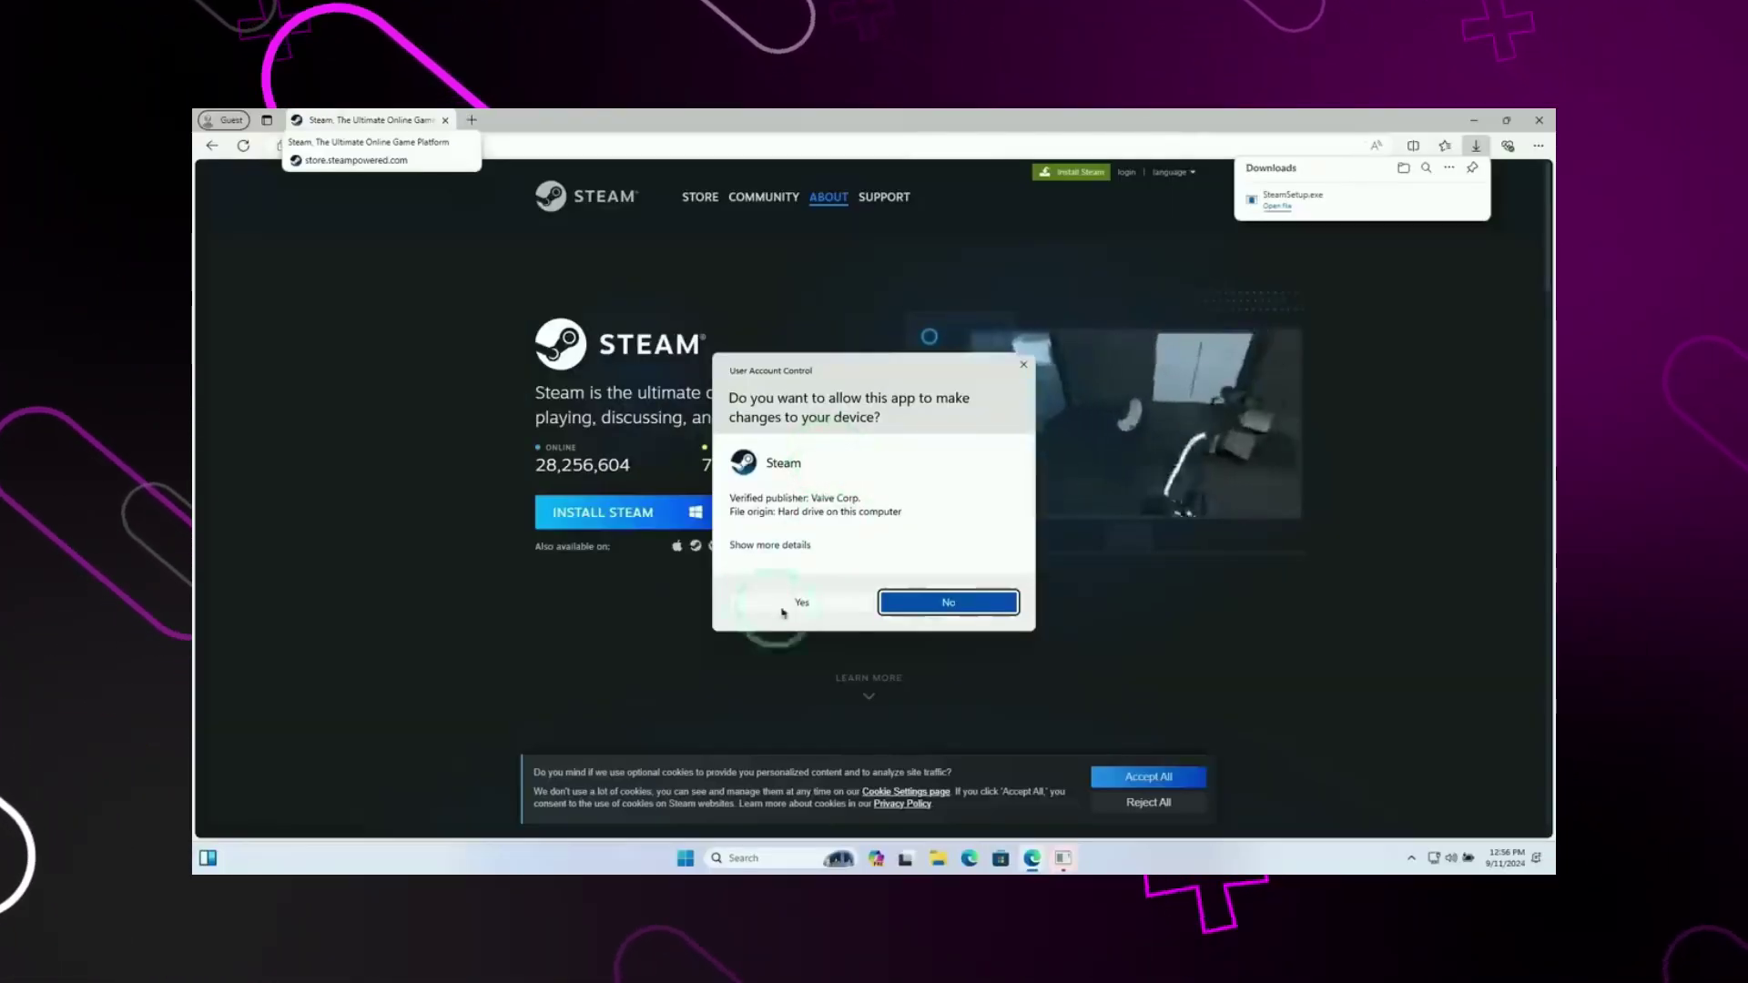
pyautogui.click(797, 602)
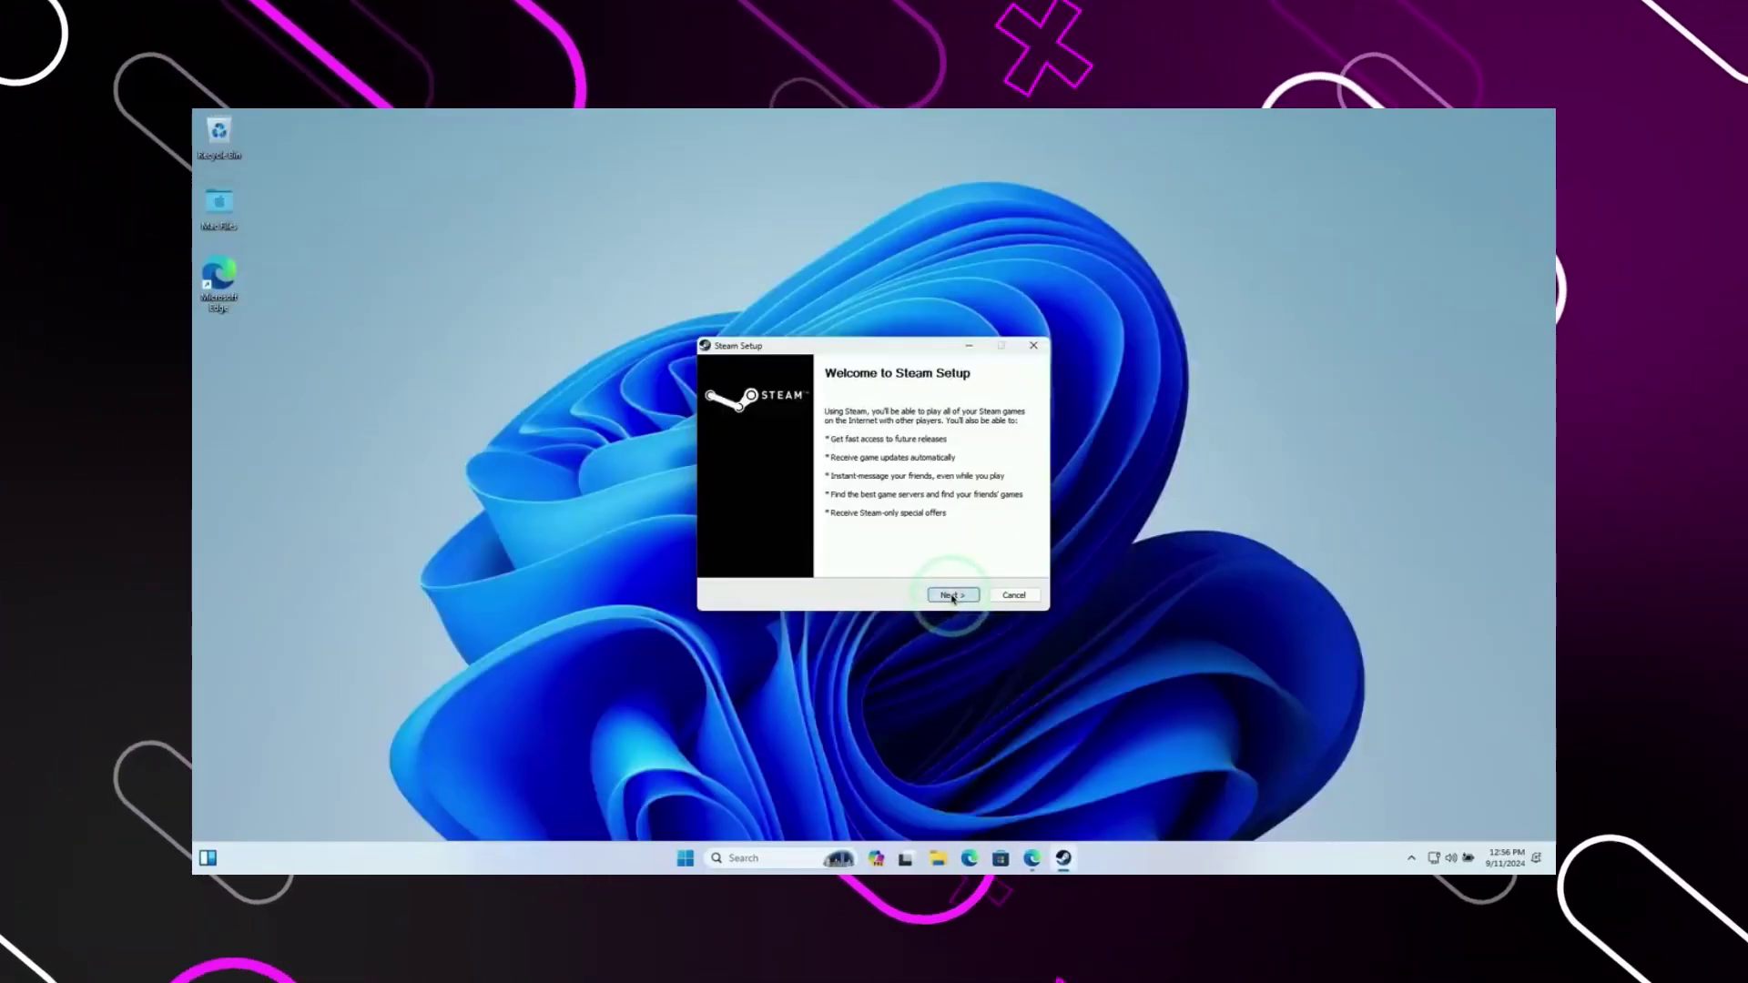
pyautogui.click(952, 595)
pyautogui.click(949, 597)
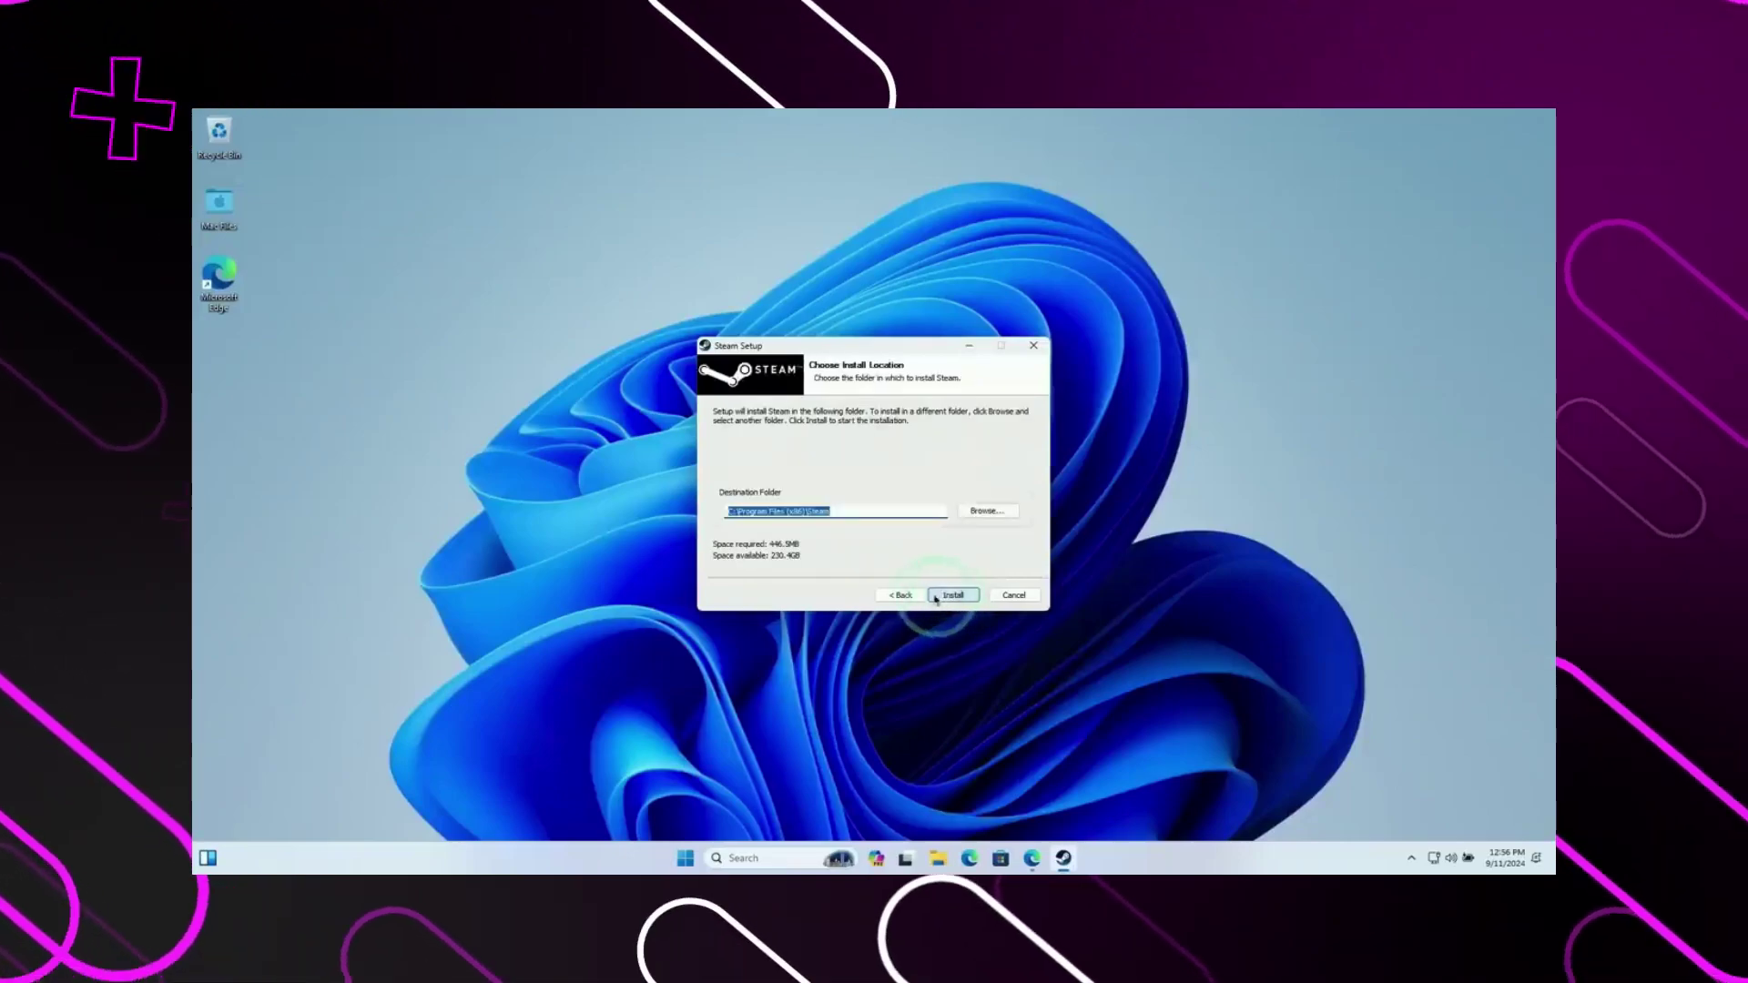